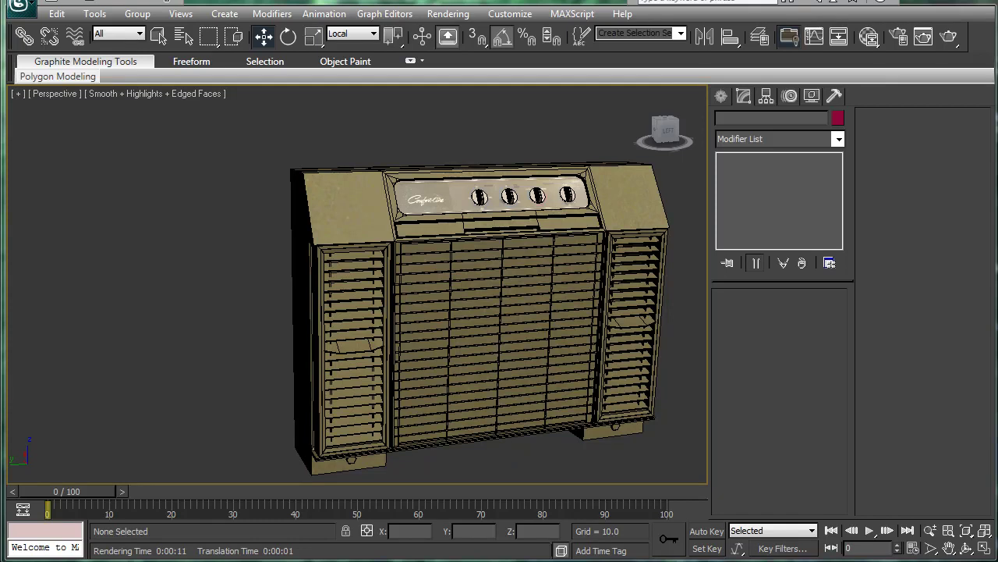
Step: Narrow the command panel to a single column to enlarge the viewport
{"action": "middle_click_drag", "start_coordinate": [534, 303], "coordinate": [520, 290]}
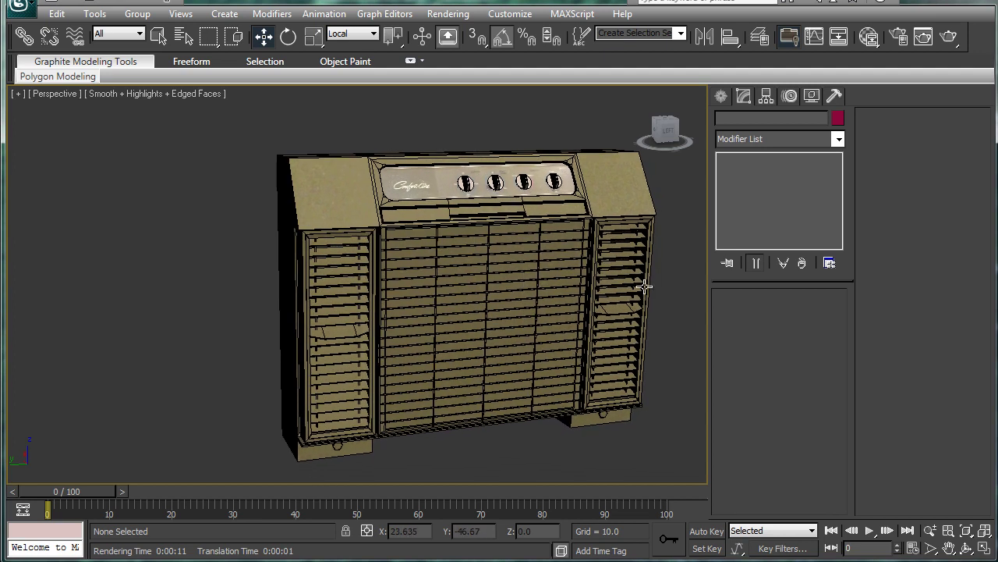
{"action": "left_click_drag", "start_coordinate": [789, 291], "coordinate": [909, 281]}
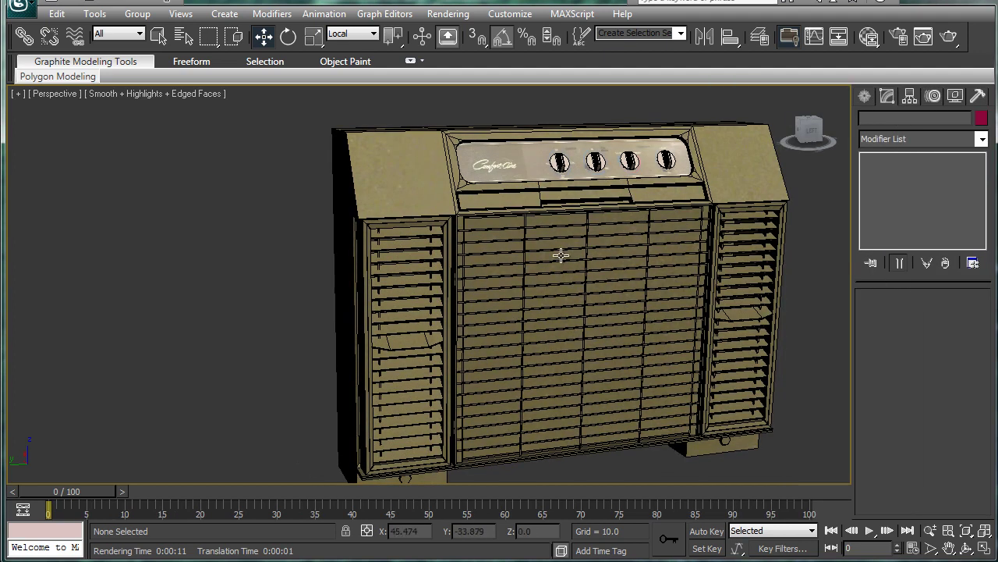
{"action": "middle_click_drag", "start_coordinate": [561, 255], "coordinate": [518, 309]}
{"action": "scroll", "coordinate": [464, 278], "scroll_direction": "down", "scroll_amount": 4}
Step: Create a box about 54 wide, 23 long and 4 thick behind the air conditioner as a wall
{"action": "left_click", "coordinate": [864, 97]}
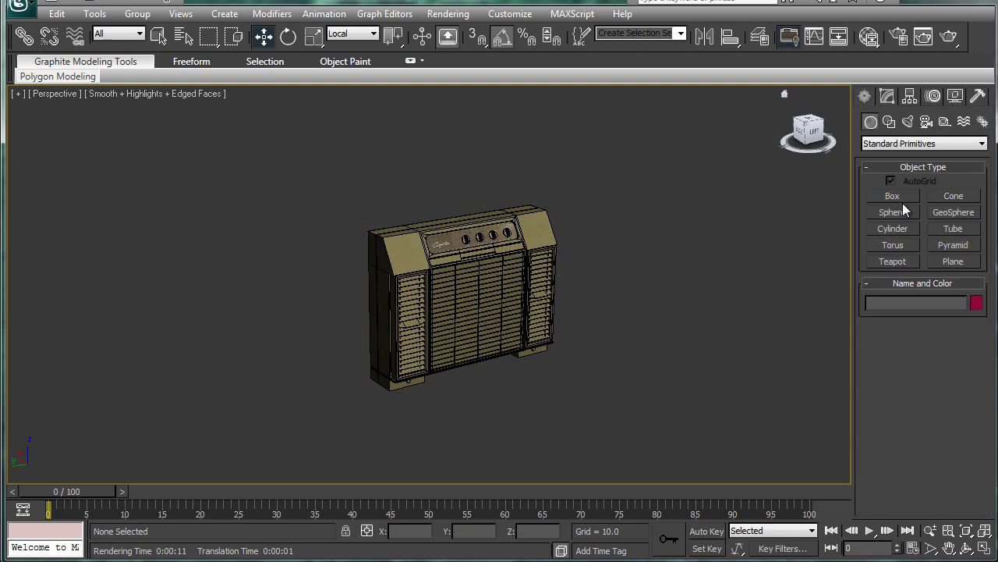
{"action": "left_click", "coordinate": [893, 196]}
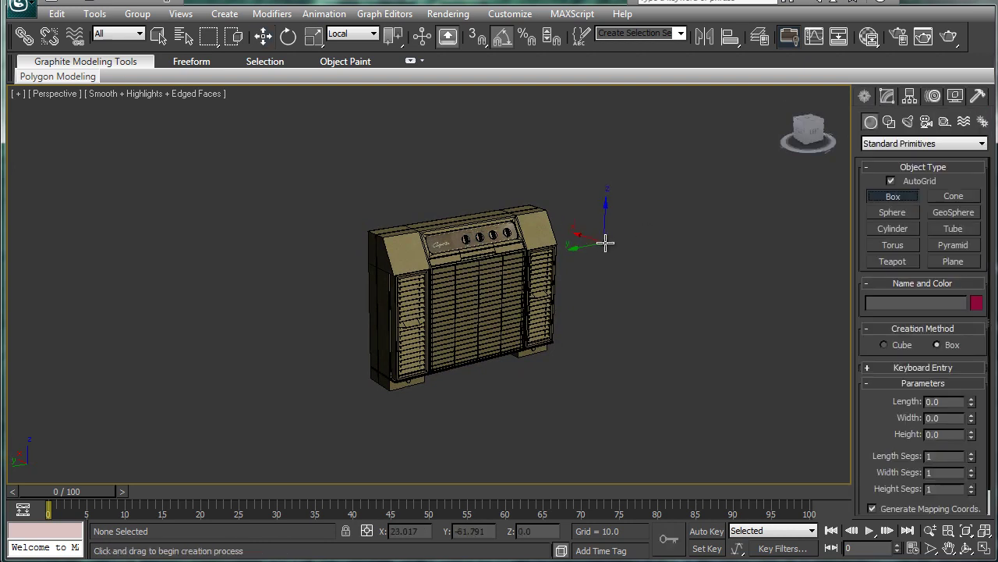
{"action": "middle_click_drag", "start_coordinate": [604, 241], "coordinate": [679, 249], "text": "alt"}
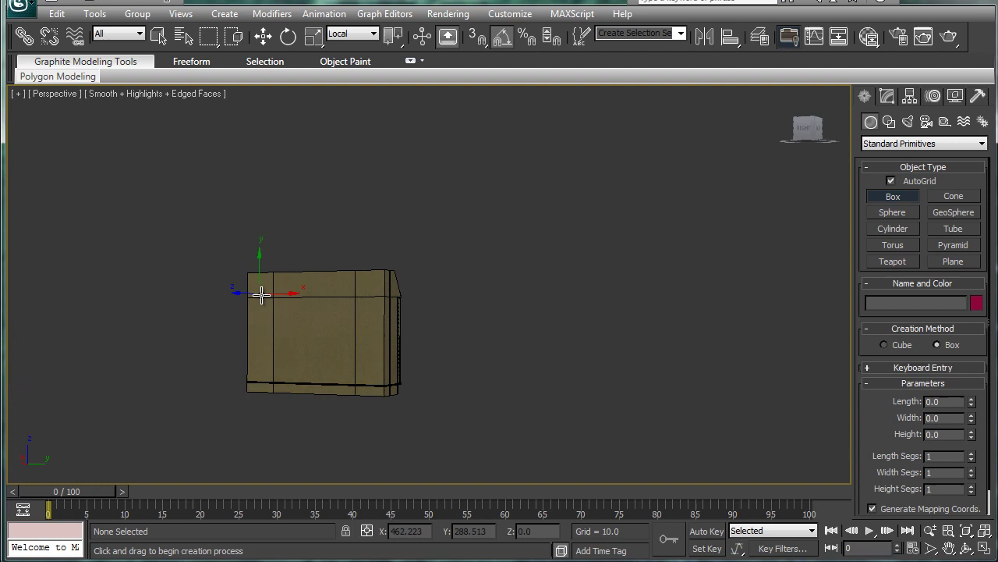
{"action": "left_click_drag", "start_coordinate": [261, 294], "coordinate": [402, 410]}
{"action": "left_click_drag", "start_coordinate": [476, 415], "coordinate": [584, 452]}
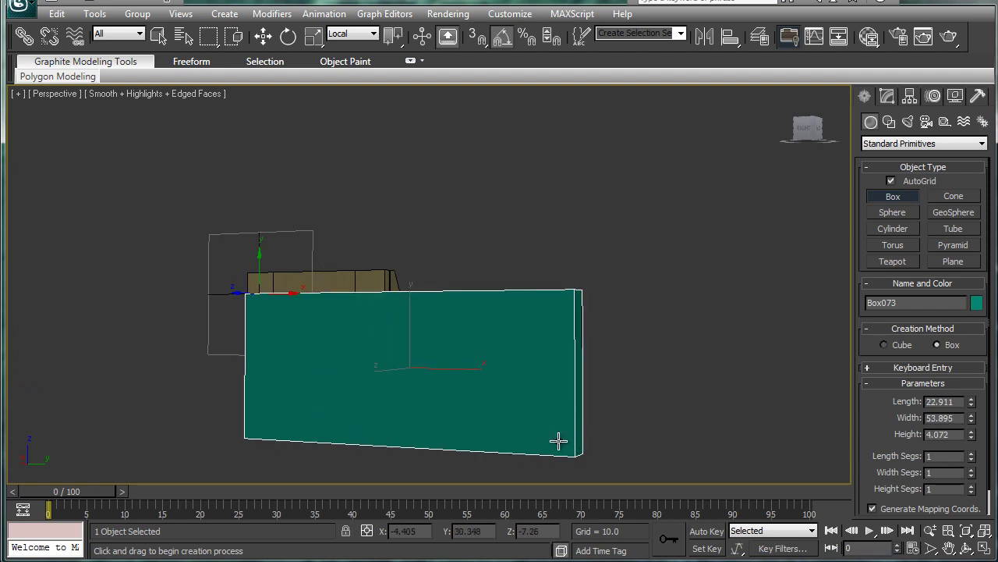
{"action": "left_click", "coordinate": [557, 442]}
Step: Convert the new wall box to an Editable Poly
{"action": "middle_click_drag", "start_coordinate": [640, 374], "coordinate": [724, 200], "text": "alt"}
{"action": "left_click", "coordinate": [887, 95]}
{"action": "right_click", "coordinate": [906, 199]}
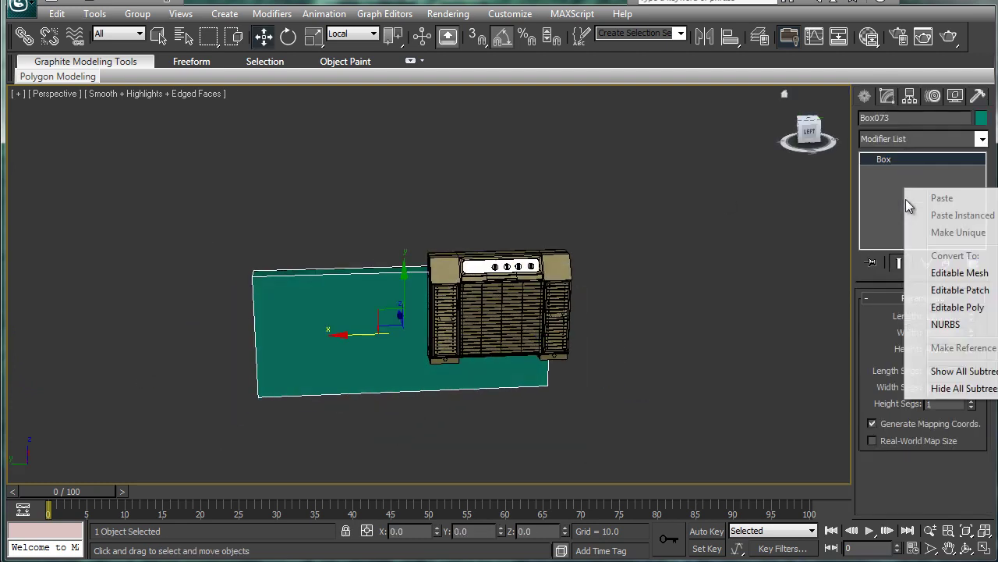
{"action": "left_click", "coordinate": [934, 308]}
Step: Extend the wall past the far side of the air conditioner by moving its end vertices in the View coordinate system
{"action": "left_click", "coordinate": [883, 316]}
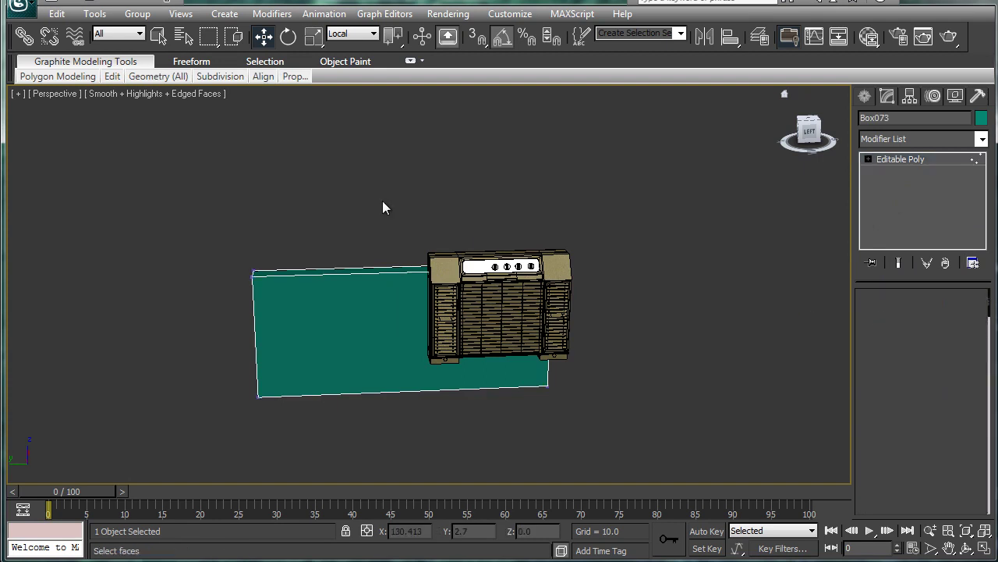
{"action": "left_click_drag", "start_coordinate": [403, 197], "coordinate": [671, 446]}
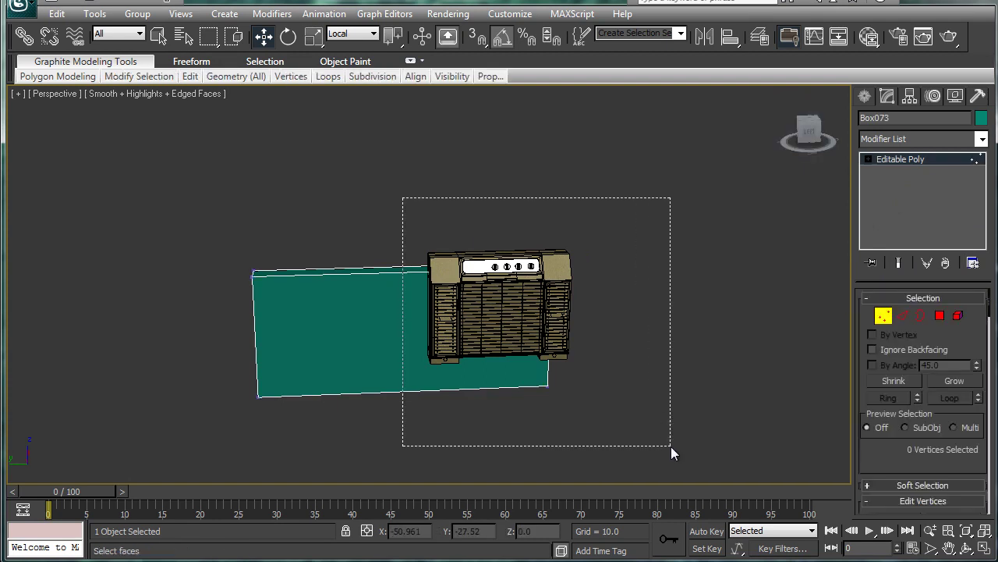
{"action": "left_click", "coordinate": [373, 34]}
{"action": "left_click", "coordinate": [343, 45]}
{"action": "left_click_drag", "start_coordinate": [497, 328], "coordinate": [702, 334]}
Step: Raise the wall's top vertices about 17 units
{"action": "left_click_drag", "start_coordinate": [178, 201], "coordinate": [771, 304]}
{"action": "left_click_drag", "start_coordinate": [498, 215], "coordinate": [500, 125]}
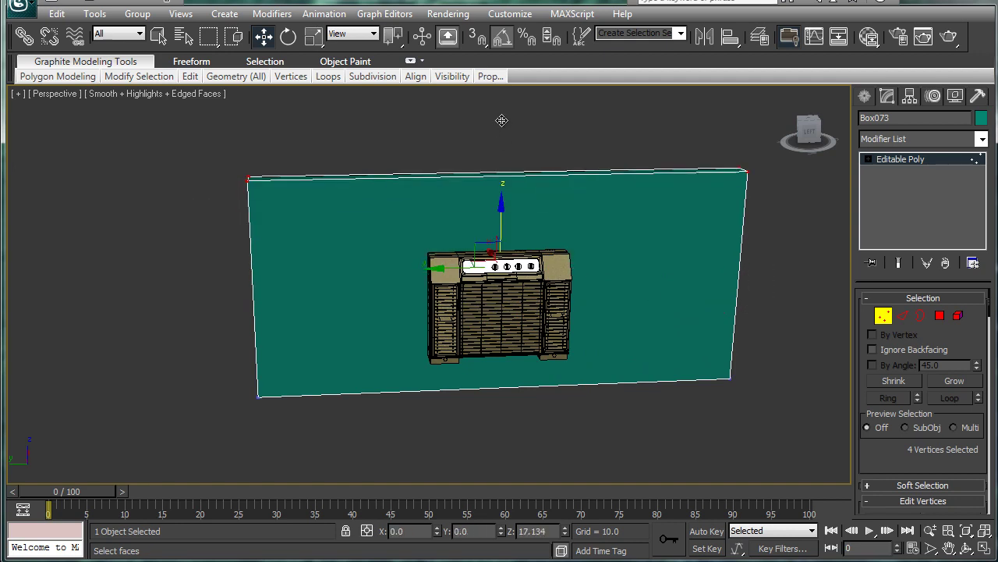
{"action": "middle_click_drag", "start_coordinate": [499, 125], "coordinate": [514, 214], "text": "alt"}
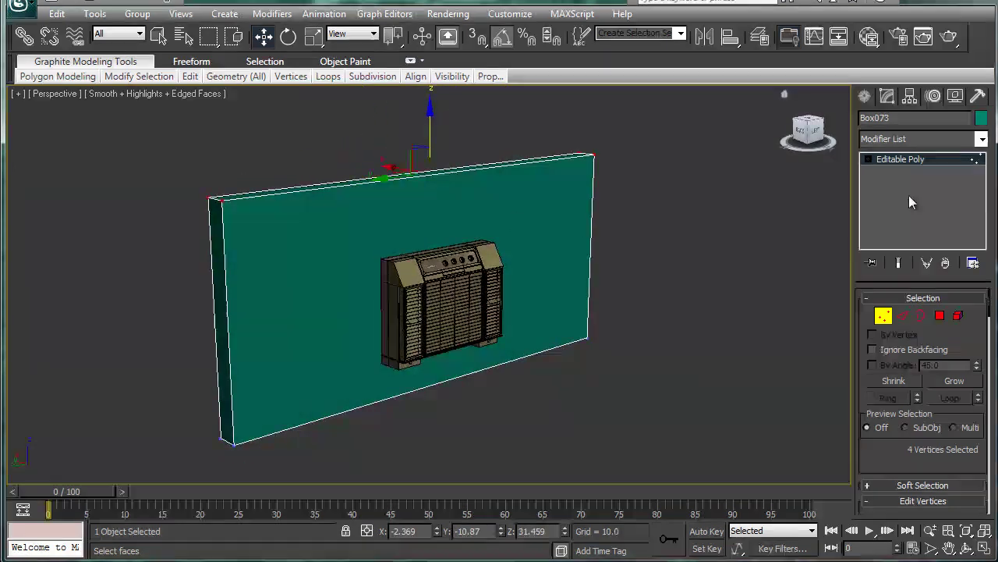
Step: Assign the light Arch & Design material Material #60 to the wall from the Slate Material Editor
{"action": "scroll", "coordinate": [663, 211], "scroll_direction": "up", "scroll_amount": 2}
{"action": "scroll", "coordinate": [657, 207], "scroll_direction": "down", "scroll_amount": 1}
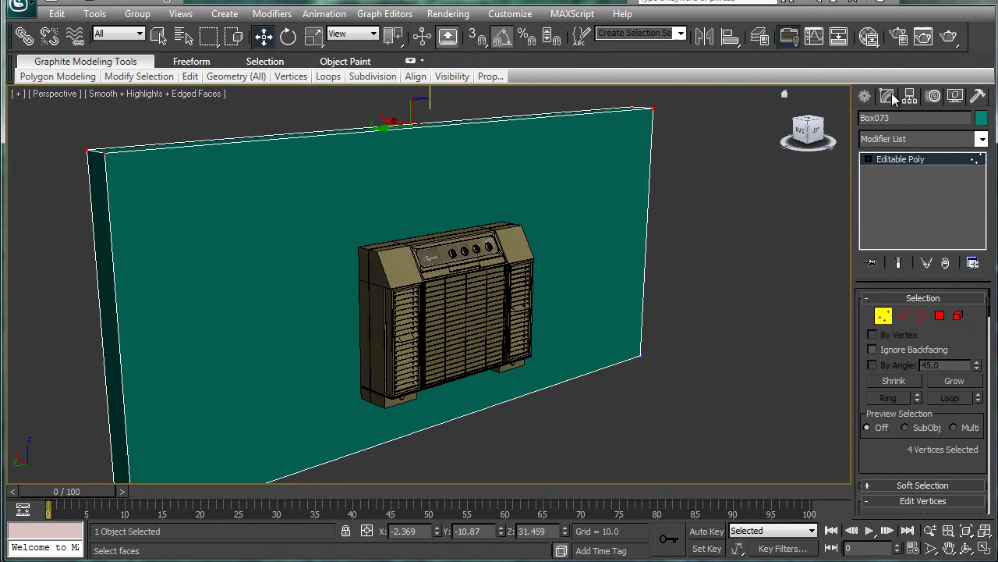
{"action": "key", "text": "m"}
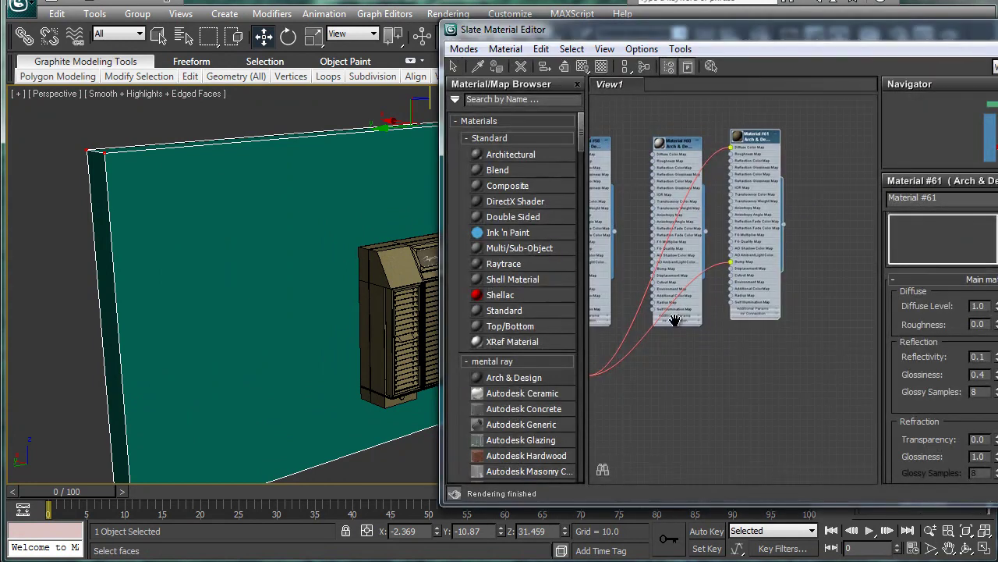
{"action": "middle_click_drag", "start_coordinate": [675, 320], "coordinate": [737, 320]}
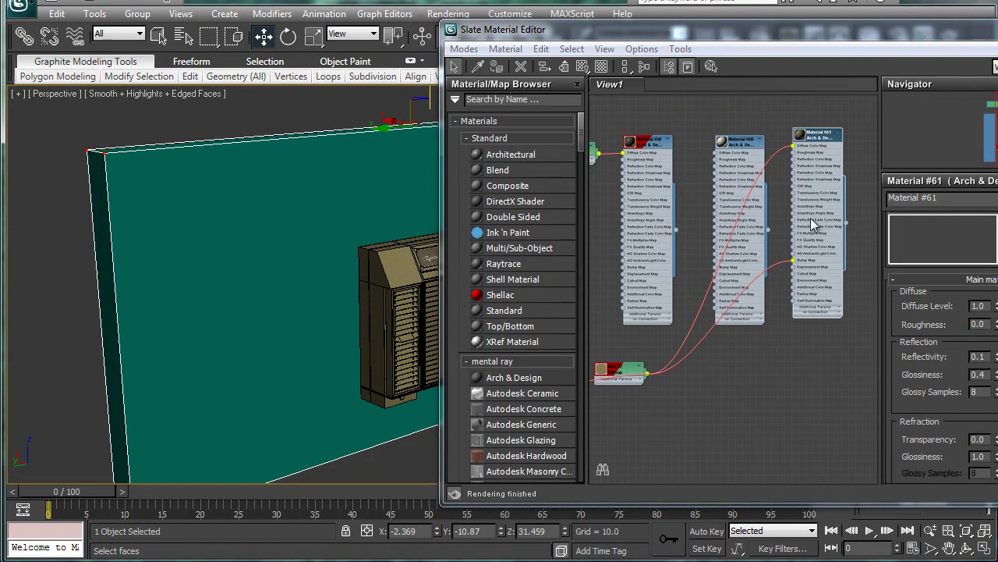
{"action": "double_click", "coordinate": [741, 144]}
{"action": "left_click_drag", "start_coordinate": [769, 228], "coordinate": [332, 208]}
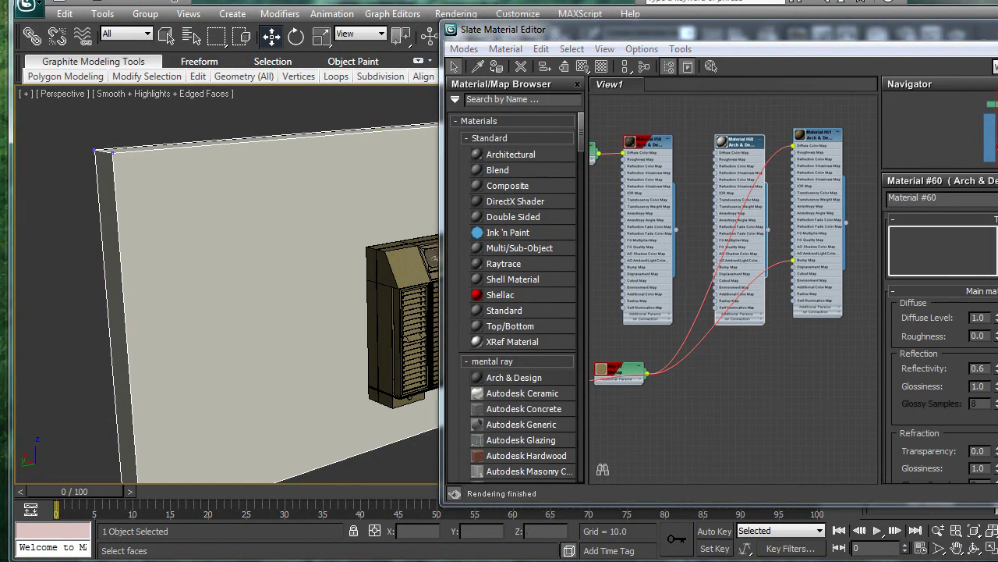
{"action": "key", "text": "m"}
Step: Place a photometric Free Light on the wall beside the air conditioner, accepting the recommended mr Photographic Exposure Control
{"action": "scroll", "coordinate": [511, 278], "scroll_direction": "up", "scroll_amount": 3}
{"action": "middle_click_drag", "start_coordinate": [510, 278], "coordinate": [573, 290], "text": "alt"}
{"action": "left_click", "coordinate": [875, 93]}
{"action": "left_click", "coordinate": [875, 95]}
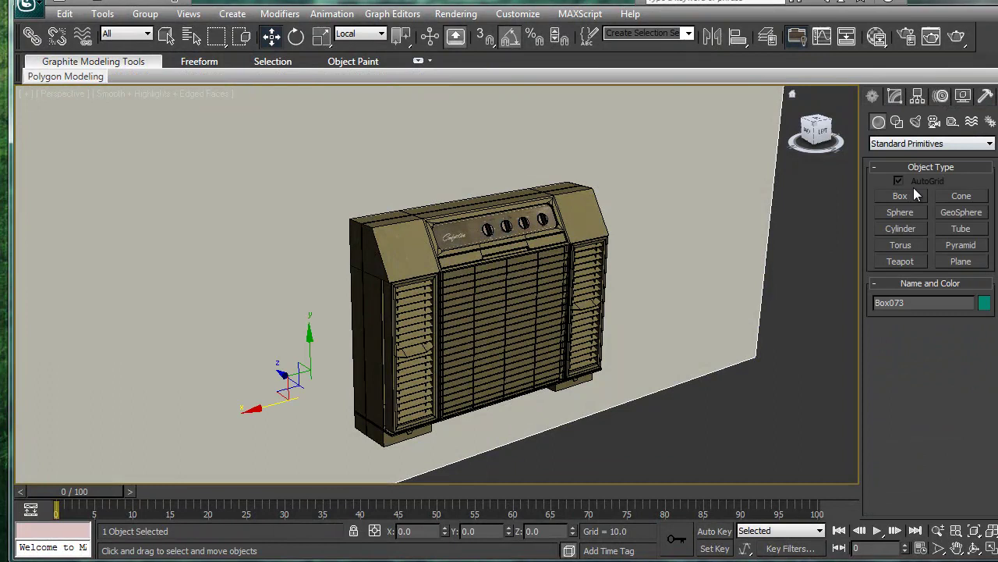
{"action": "left_click", "coordinate": [916, 121]}
{"action": "left_click", "coordinate": [929, 145]}
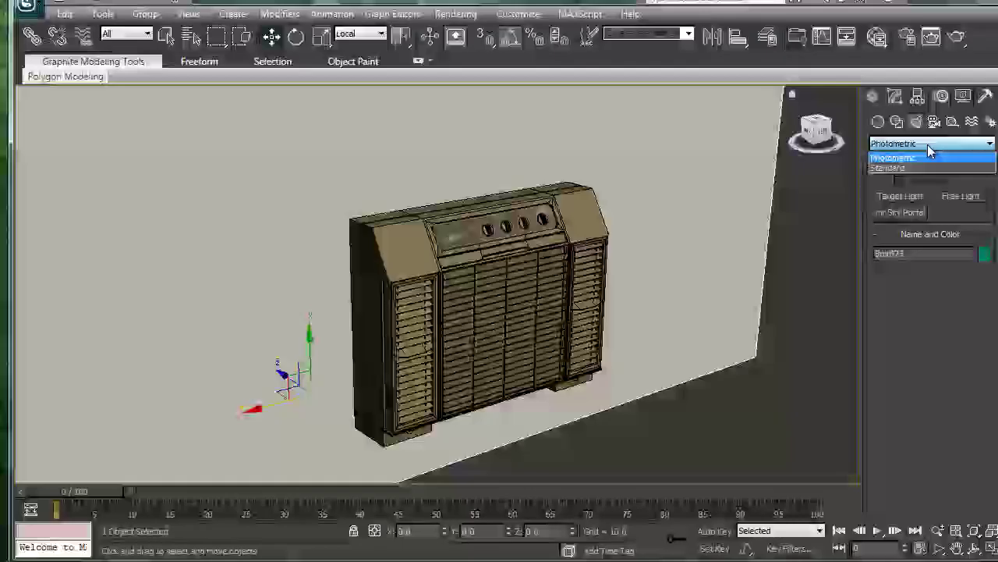
{"action": "left_click", "coordinate": [906, 160]}
{"action": "left_click", "coordinate": [964, 196]}
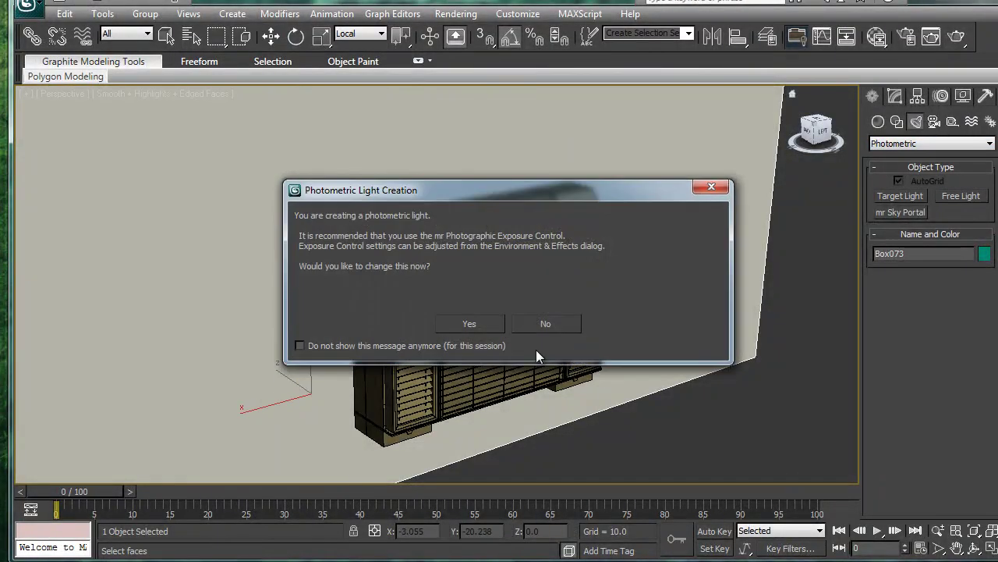
{"action": "left_click", "coordinate": [467, 326]}
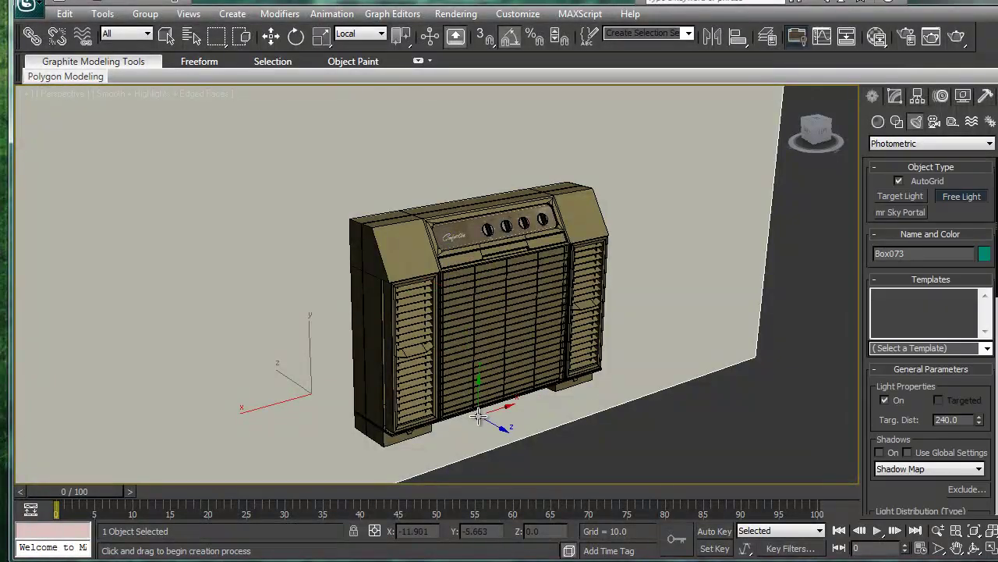
{"action": "left_click", "coordinate": [264, 438]}
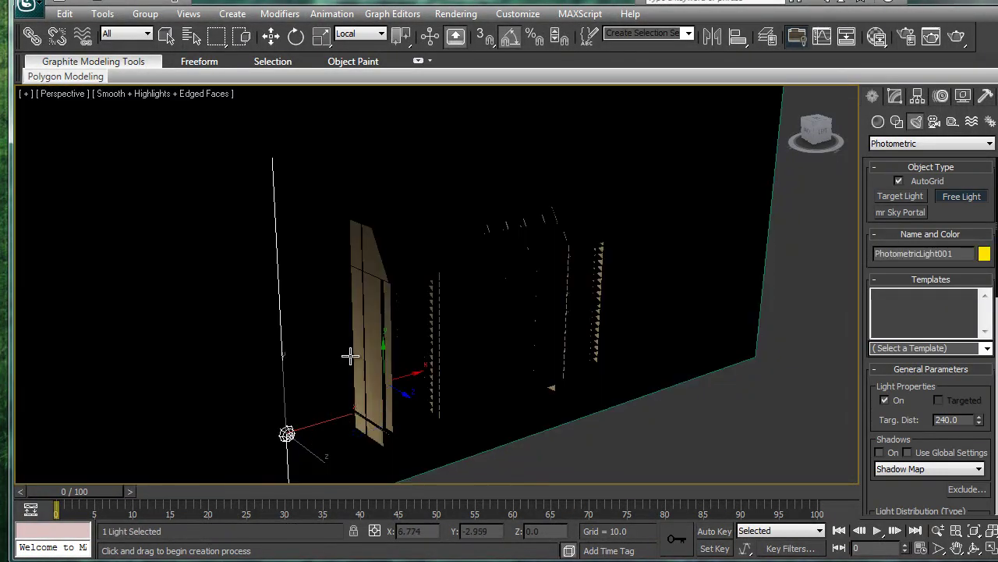
Step: Move the light about 16 units out from the wall and raise it about 34 units, above the wall's top edge
{"action": "scroll", "coordinate": [384, 372], "scroll_direction": "down", "scroll_amount": 1}
{"action": "key", "text": "w"}
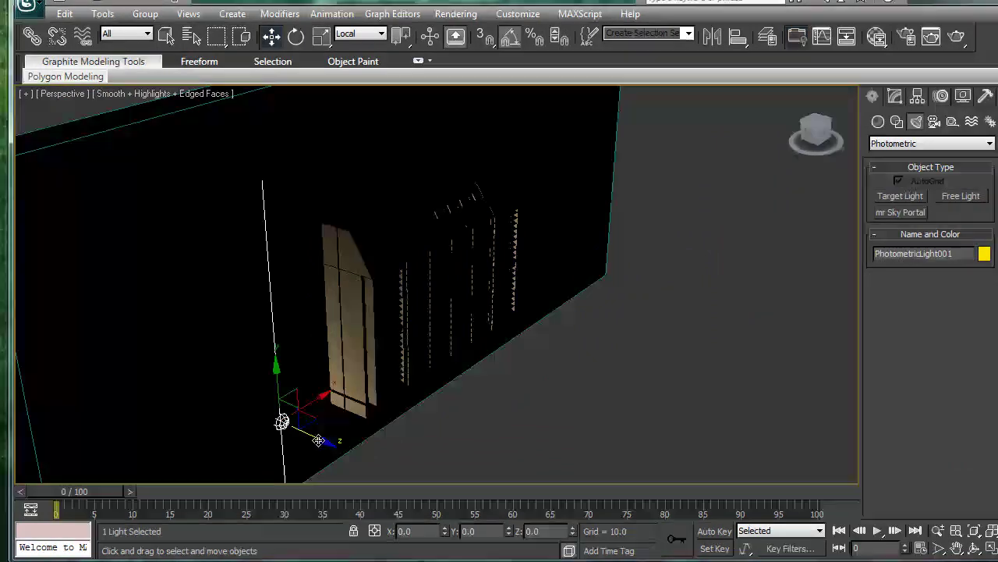
{"action": "left_click_drag", "start_coordinate": [318, 439], "coordinate": [447, 460]}
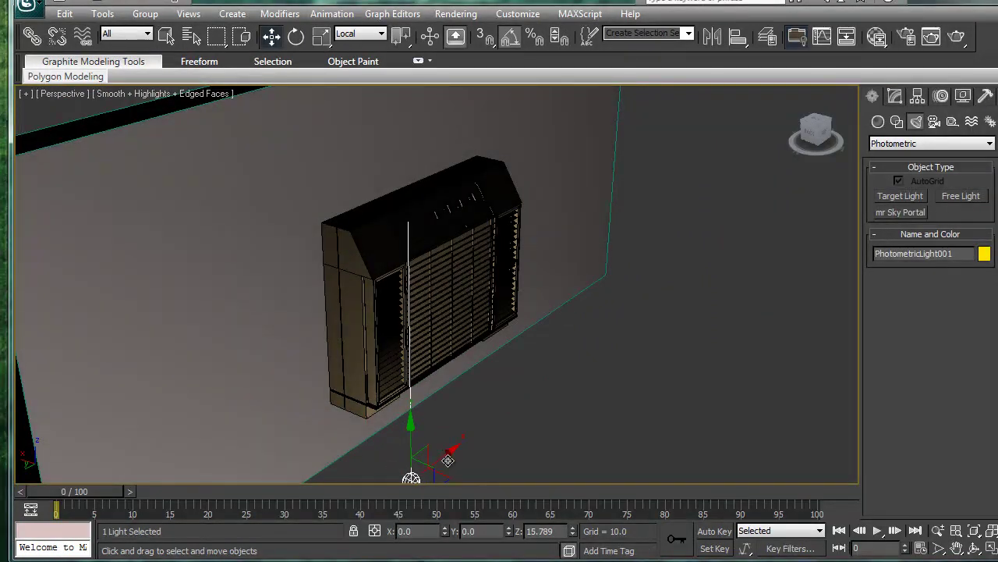
{"action": "left_click", "coordinate": [417, 435]}
{"action": "scroll", "coordinate": [436, 423], "scroll_direction": "down", "scroll_amount": 5}
{"action": "middle_click_drag", "start_coordinate": [436, 423], "coordinate": [375, 352], "text": "alt"}
{"action": "left_click", "coordinate": [449, 374]}
{"action": "left_click_drag", "start_coordinate": [409, 318], "coordinate": [411, 141]}
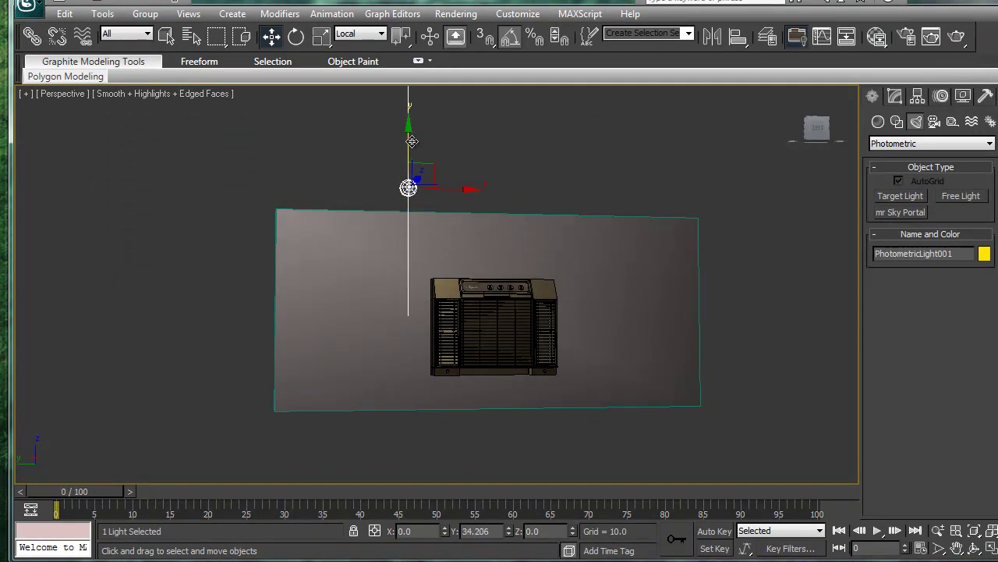
Step: Clone the light sideways as one copy above the other end of the wall and clear the selection
{"action": "middle_click_drag", "start_coordinate": [411, 141], "coordinate": [424, 186], "text": "alt"}
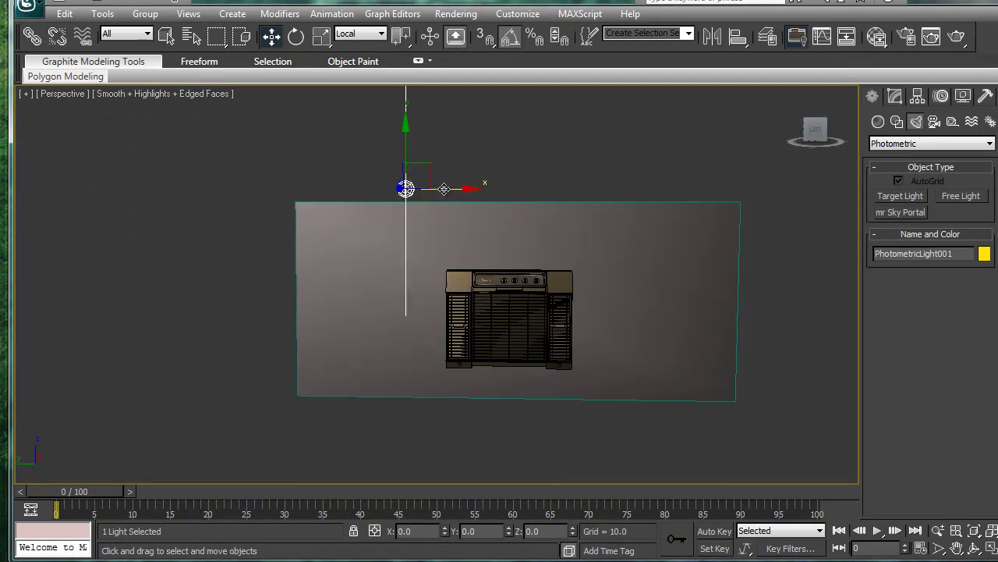
{"action": "left_click_drag", "start_coordinate": [444, 189], "coordinate": [700, 191], "text": "shift"}
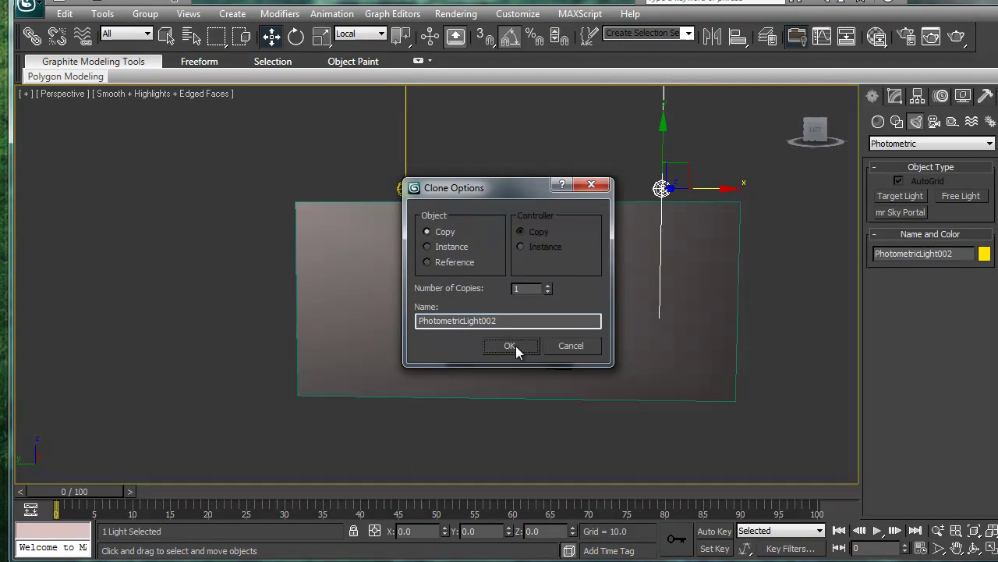
{"action": "left_click", "coordinate": [511, 346]}
{"action": "mouse_move", "coordinate": [513, 344]}
{"action": "middle_mouse_down", "text": "alt"}
{"action": "mouse_move", "coordinate": [555, 290]}
{"action": "mouse_move", "coordinate": [652, 299]}
{"action": "mouse_move", "coordinate": [620, 293]}
{"action": "mouse_move", "coordinate": [619, 252]}
{"action": "mouse_move", "coordinate": [573, 278]}
{"action": "mouse_move", "coordinate": [541, 206]}
{"action": "mouse_move", "coordinate": [571, 310]}
{"action": "mouse_move", "coordinate": [637, 176]}
{"action": "middle_mouse_up", "text": "alt"}
{"action": "left_click", "coordinate": [571, 311]}
Step: Open the environment settings and render the exposure preview with the air conditioner framed closer
{"action": "scroll", "coordinate": [558, 305], "scroll_direction": "up", "scroll_amount": 4}
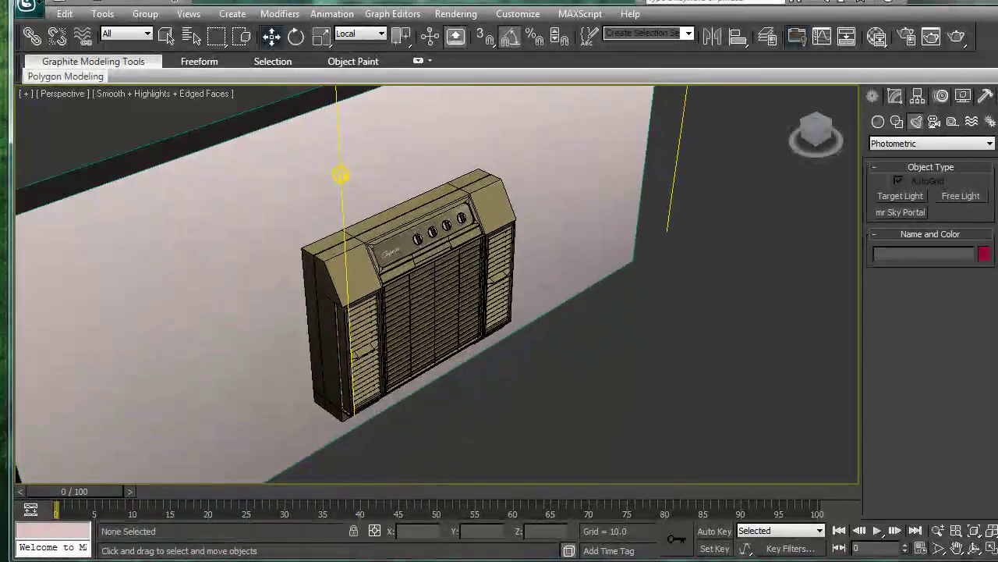
{"action": "left_click", "coordinate": [456, 13]}
{"action": "left_click", "coordinate": [480, 112]}
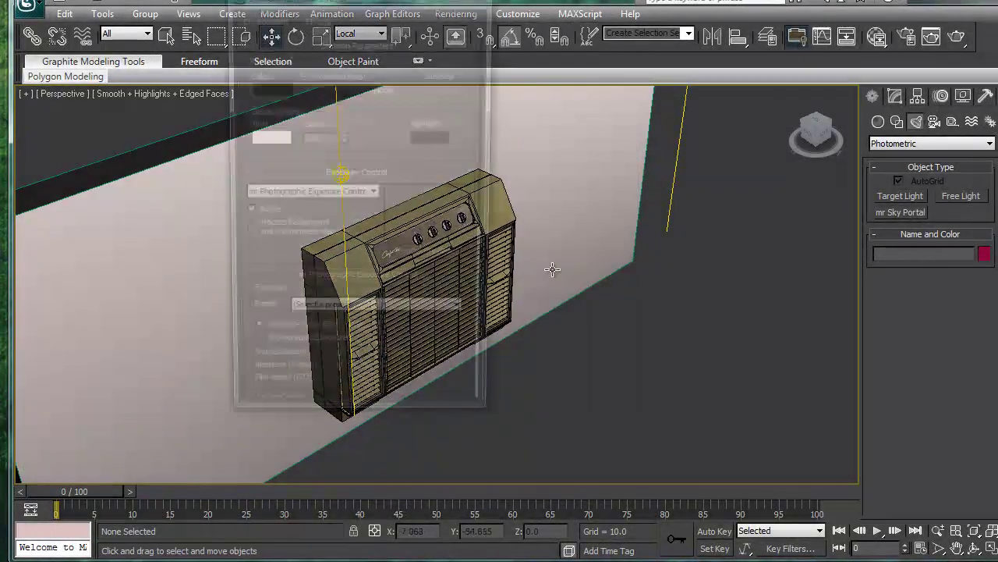
{"action": "scroll", "coordinate": [599, 281], "scroll_direction": "up", "scroll_amount": 3}
{"action": "scroll", "coordinate": [554, 273], "scroll_direction": "down", "scroll_amount": 1}
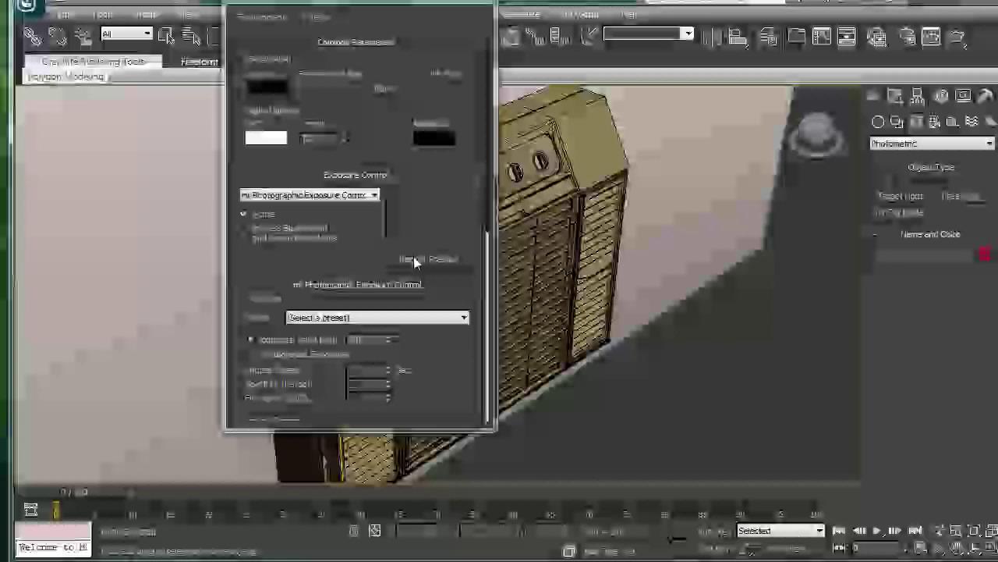
{"action": "left_click", "coordinate": [414, 259]}
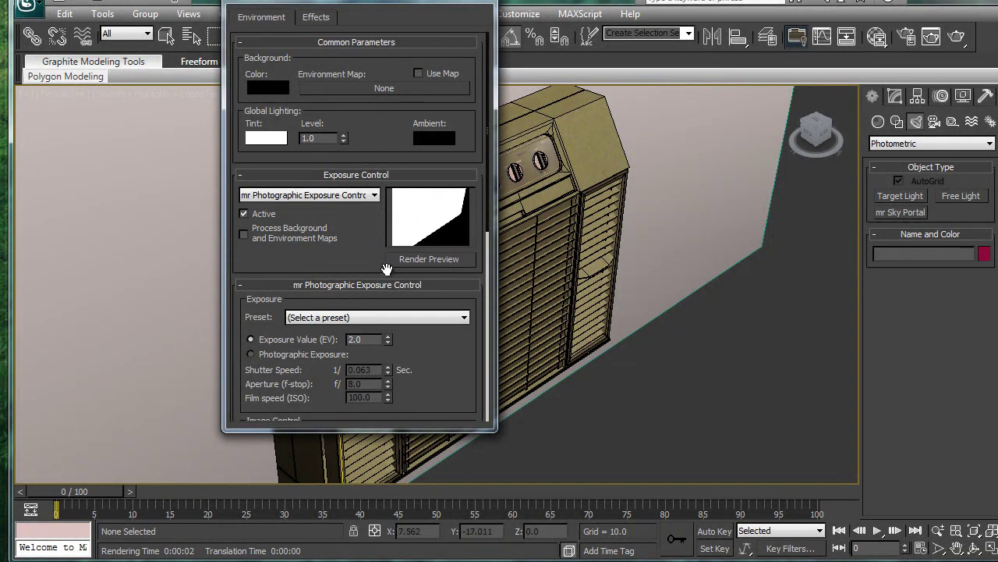
Step: Set the photographic exposure control's Exposure Value (EV) to 11 and close the environment settings
{"action": "scroll", "coordinate": [421, 335], "scroll_direction": "down", "scroll_amount": 2}
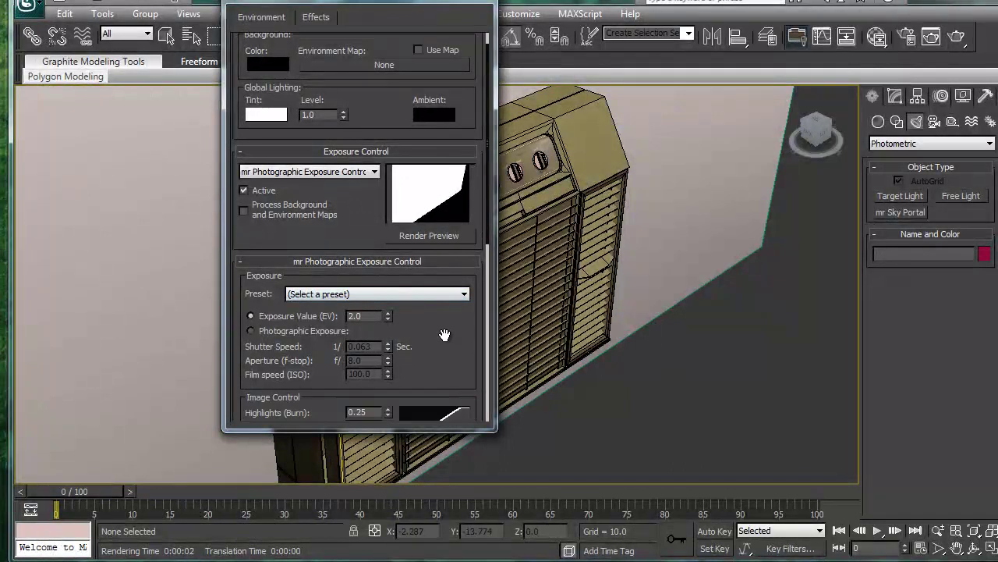
{"action": "scroll", "coordinate": [406, 307], "scroll_direction": "down", "scroll_amount": 2}
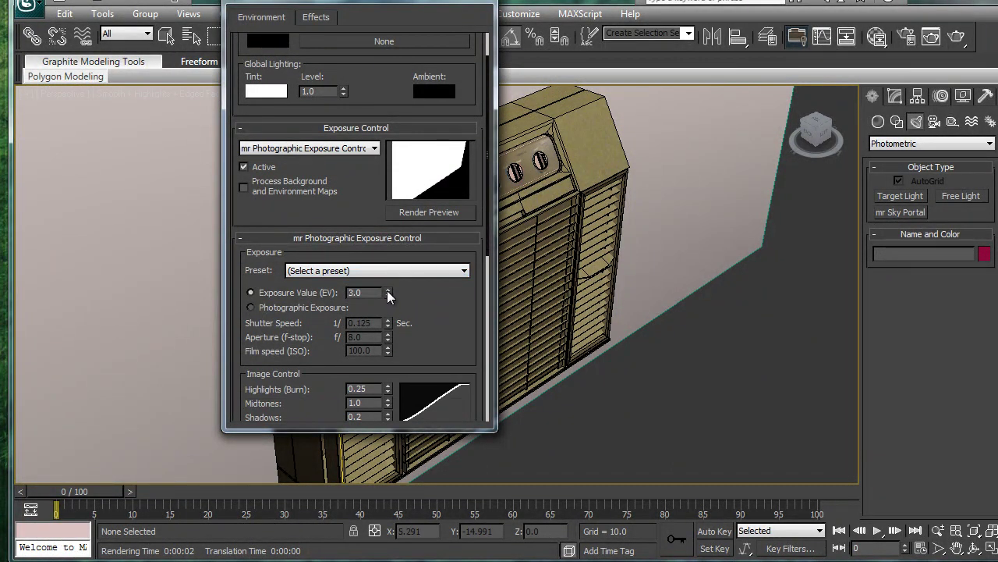
{"action": "left_click", "coordinate": [387, 289]}
{"action": "left_click", "coordinate": [387, 289]}
{"action": "left_click", "coordinate": [387, 289]}
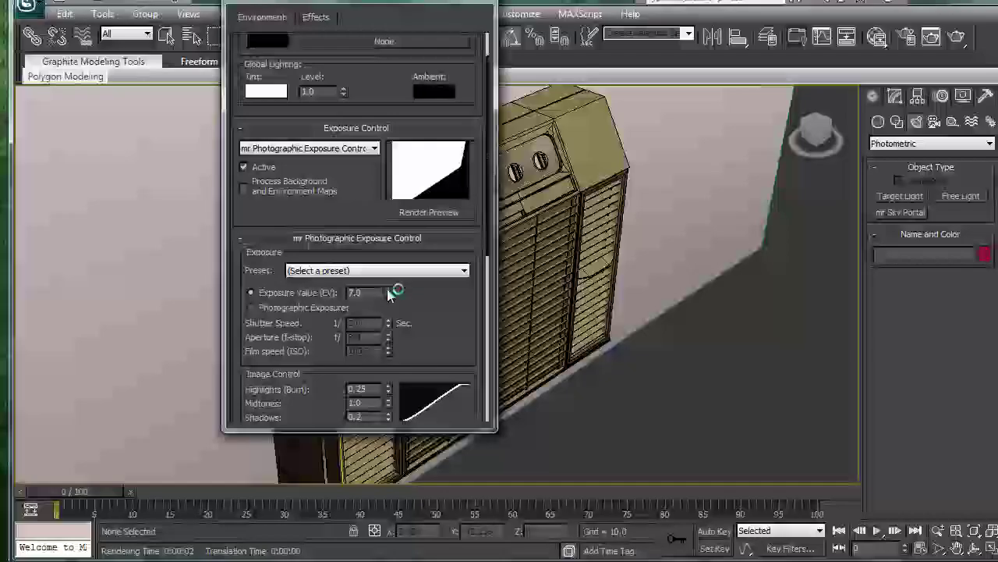
{"action": "left_click", "coordinate": [388, 290]}
{"action": "left_click", "coordinate": [388, 289]}
{"action": "left_click", "coordinate": [388, 290]}
{"action": "left_click", "coordinate": [387, 290]}
{"action": "left_click_drag", "start_coordinate": [389, 291], "coordinate": [389, 291]}
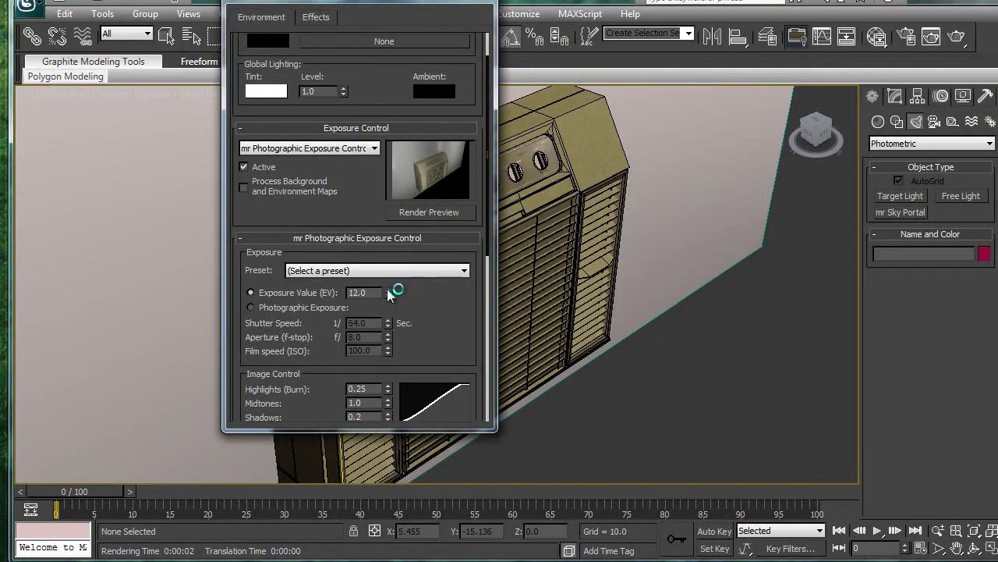
{"action": "left_click", "coordinate": [388, 296]}
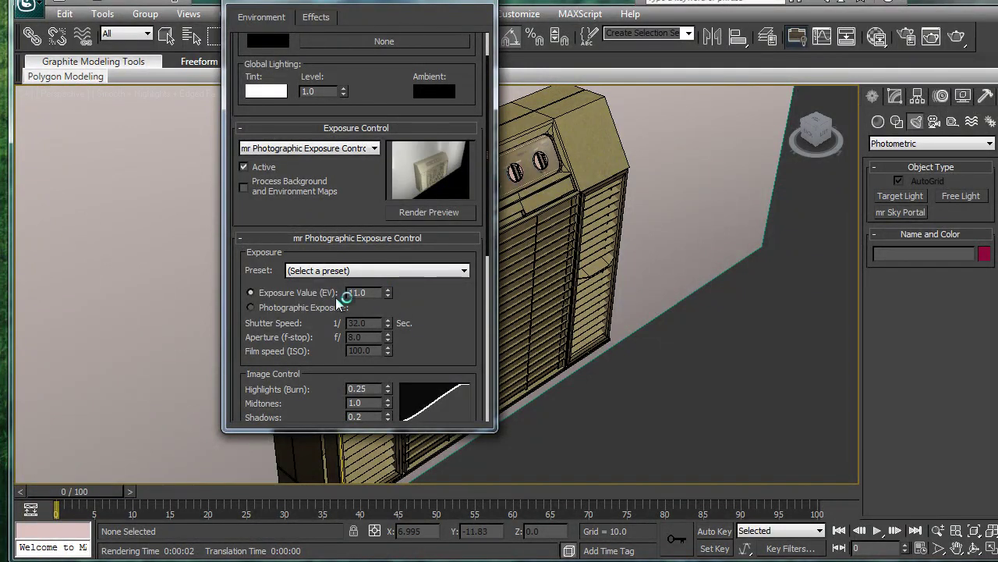
{"action": "left_click", "coordinate": [480, 0]}
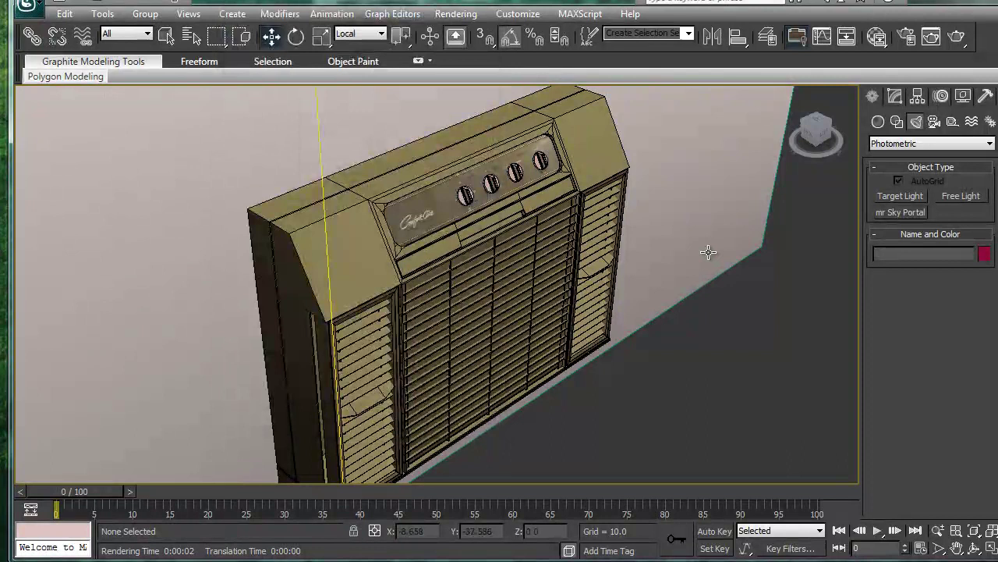
Step: Clone the wall box as one copy rotated 90 degrees so it lies flat as a floor slab
{"action": "left_click", "coordinate": [711, 251]}
{"action": "scroll", "coordinate": [712, 251], "scroll_direction": "down", "scroll_amount": 4}
{"action": "middle_click_drag", "start_coordinate": [562, 300], "coordinate": [636, 294], "text": "alt"}
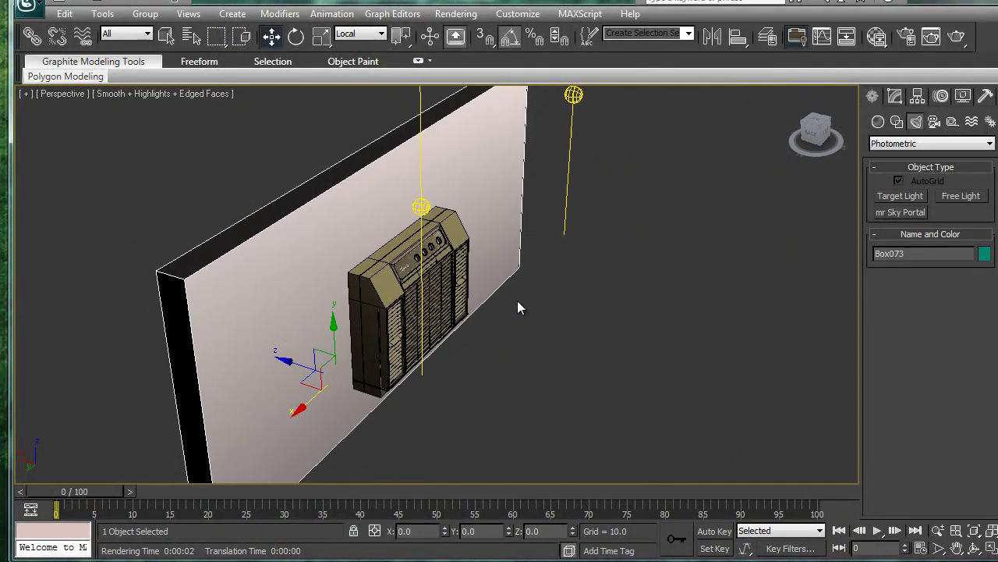
{"action": "key", "text": "e"}
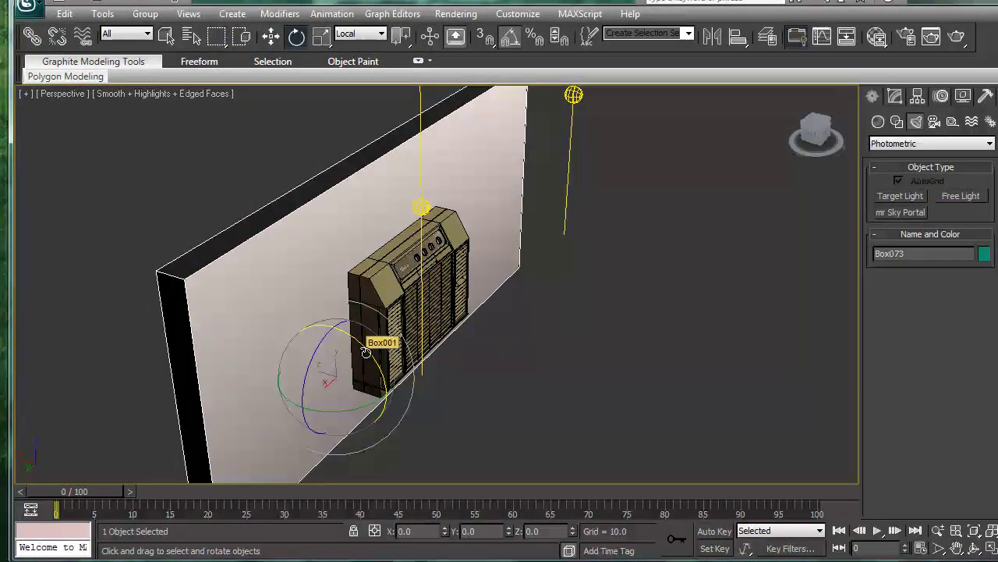
{"action": "left_click_drag", "start_coordinate": [346, 314], "coordinate": [325, 297], "text": "shift"}
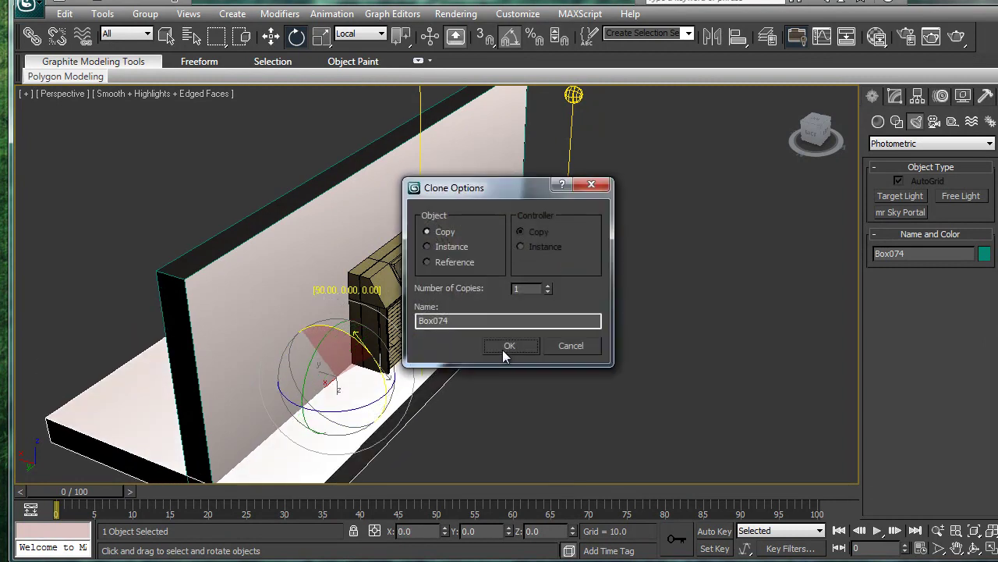
{"action": "left_click", "coordinate": [508, 348]}
Step: Move the floor slab out in front of the wall and down to sit beneath the air conditioner
{"action": "key", "text": "w"}
{"action": "middle_click_drag", "start_coordinate": [390, 364], "coordinate": [413, 352], "text": "alt"}
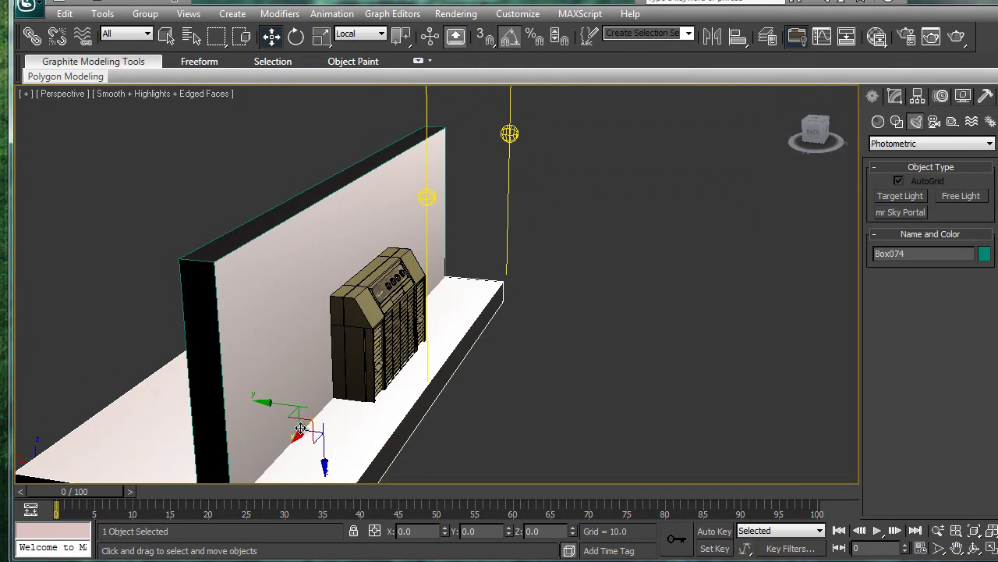
{"action": "middle_click_drag", "start_coordinate": [345, 421], "coordinate": [378, 394], "text": "alt"}
{"action": "middle_click_drag", "start_coordinate": [351, 421], "coordinate": [328, 332]}
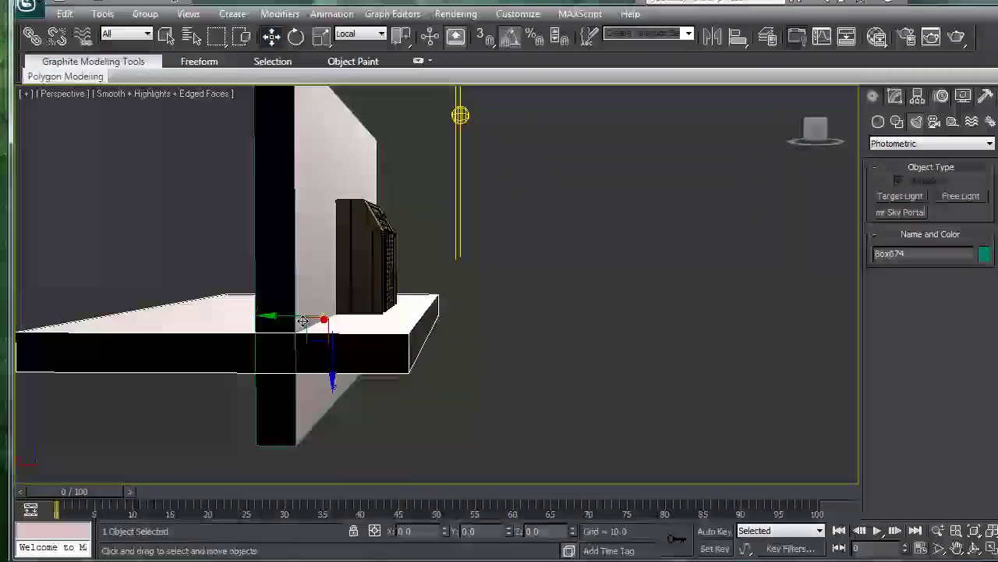
{"action": "left_click_drag", "start_coordinate": [320, 337], "coordinate": [527, 390]}
{"action": "middle_click_drag", "start_coordinate": [591, 340], "coordinate": [484, 408], "text": "alt"}
{"action": "scroll", "coordinate": [536, 333], "scroll_direction": "down", "scroll_amount": 1}
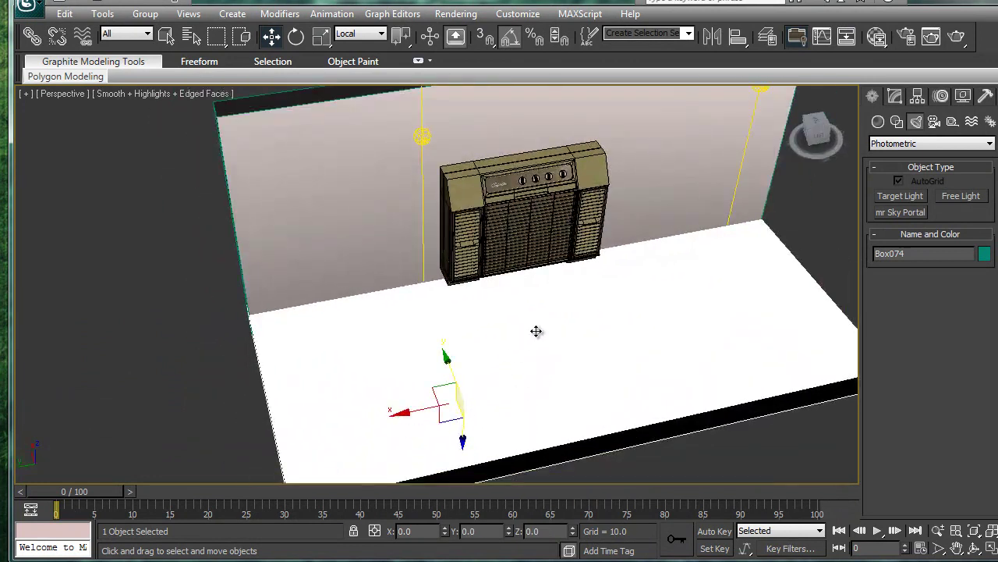
Step: Render the perspective view with the air conditioner framed closely against the wall and floor, and close the rendered image
{"action": "scroll", "coordinate": [537, 333], "scroll_direction": "up", "scroll_amount": 4}
{"action": "middle_click_drag", "start_coordinate": [515, 343], "coordinate": [367, 445]}
{"action": "middle_click_drag", "start_coordinate": [366, 445], "coordinate": [464, 353], "text": "alt"}
{"action": "scroll", "coordinate": [457, 346], "scroll_direction": "up", "scroll_amount": 3}
{"action": "scroll", "coordinate": [457, 346], "scroll_direction": "down", "scroll_amount": 3}
{"action": "scroll", "coordinate": [464, 353], "scroll_direction": "up", "scroll_amount": 3}
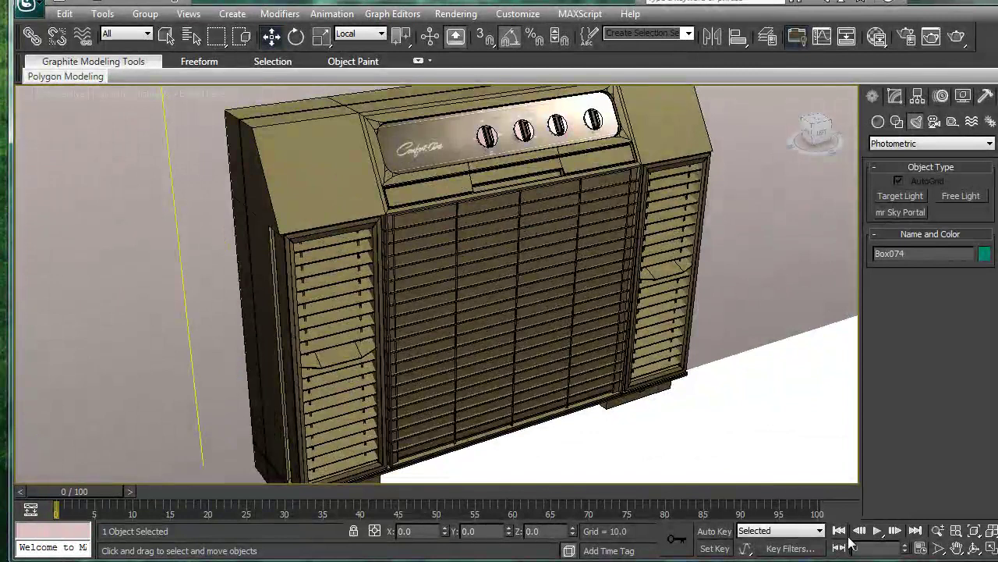
{"action": "left_click", "coordinate": [957, 37]}
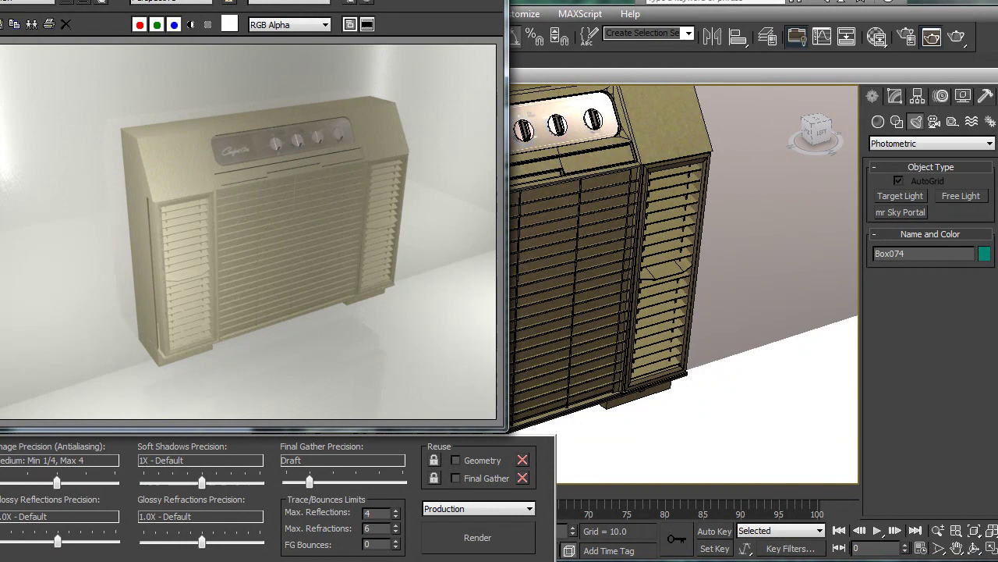
{"action": "left_click", "coordinate": [488, 1]}
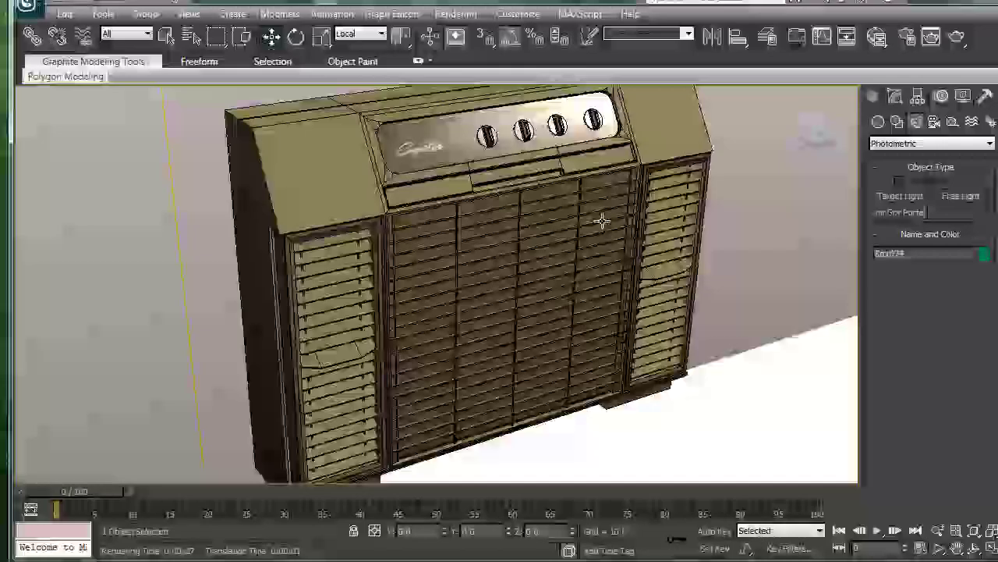
Step: Turn on Atmosphere Shadows in the shadow parameters of the photometric light nearest the air conditioner
{"action": "scroll", "coordinate": [602, 218], "scroll_direction": "down", "scroll_amount": 5}
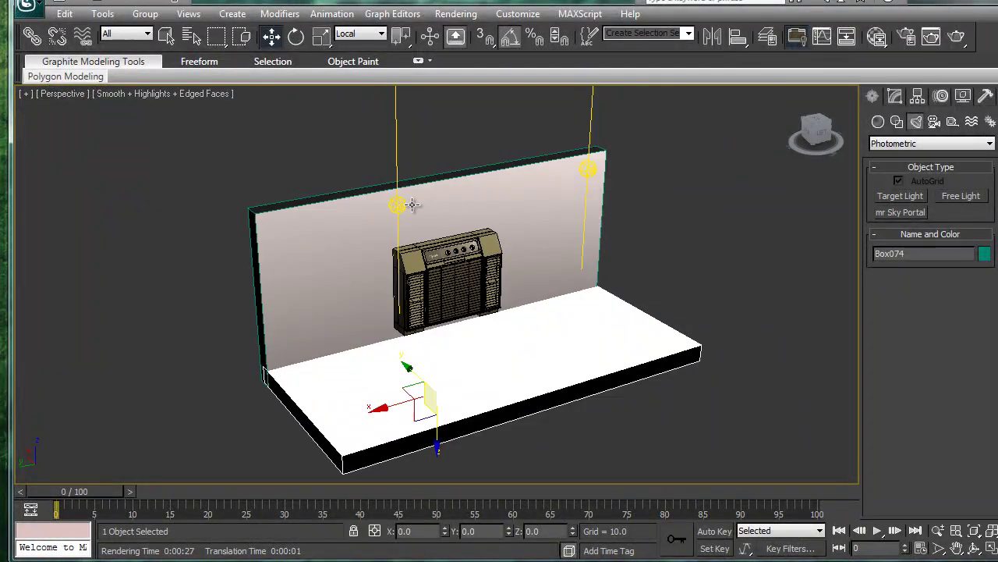
{"action": "left_click", "coordinate": [412, 205]}
{"action": "left_click", "coordinate": [897, 97]}
{"action": "scroll", "coordinate": [799, 323], "scroll_direction": "up", "scroll_amount": 3}
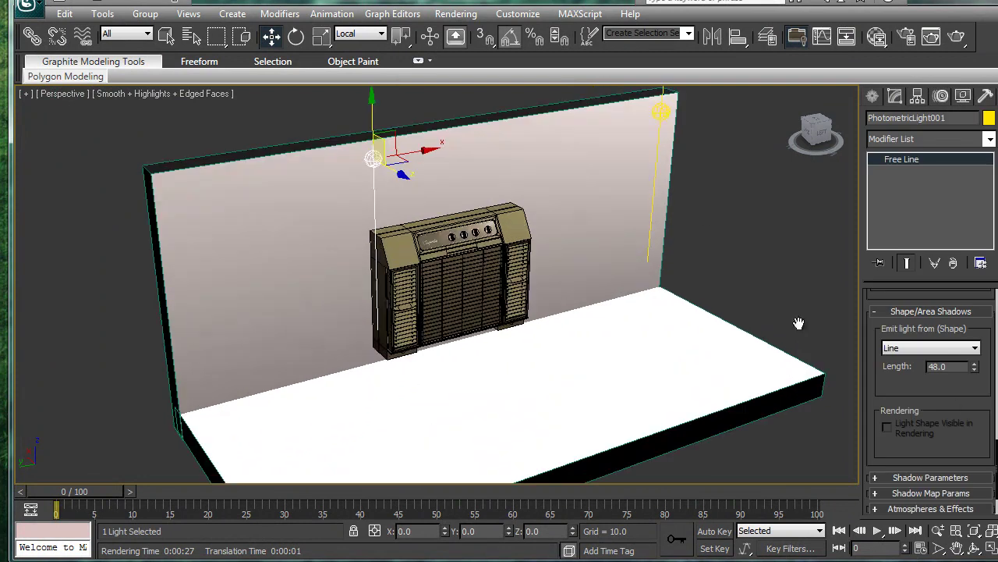
{"action": "scroll", "coordinate": [943, 422], "scroll_direction": "down", "scroll_amount": 2}
{"action": "left_click", "coordinate": [892, 425]}
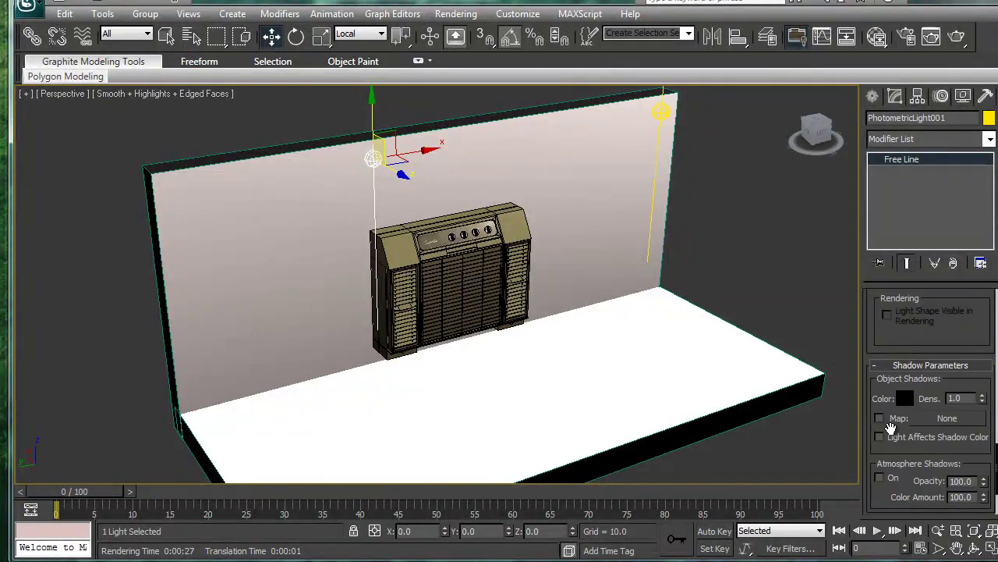
{"action": "left_click_drag", "start_coordinate": [941, 339], "coordinate": [940, 299]}
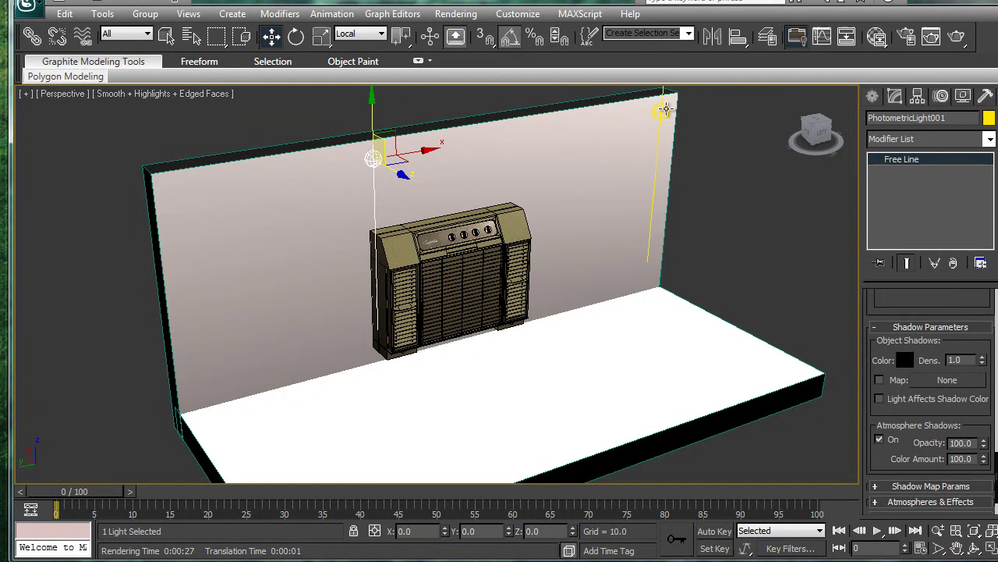
Step: Turn on Atmosphere Shadows for the second photometric light at the wall's far end and expand its shadow map parameters
{"action": "left_click", "coordinate": [664, 110]}
{"action": "left_click", "coordinate": [879, 440]}
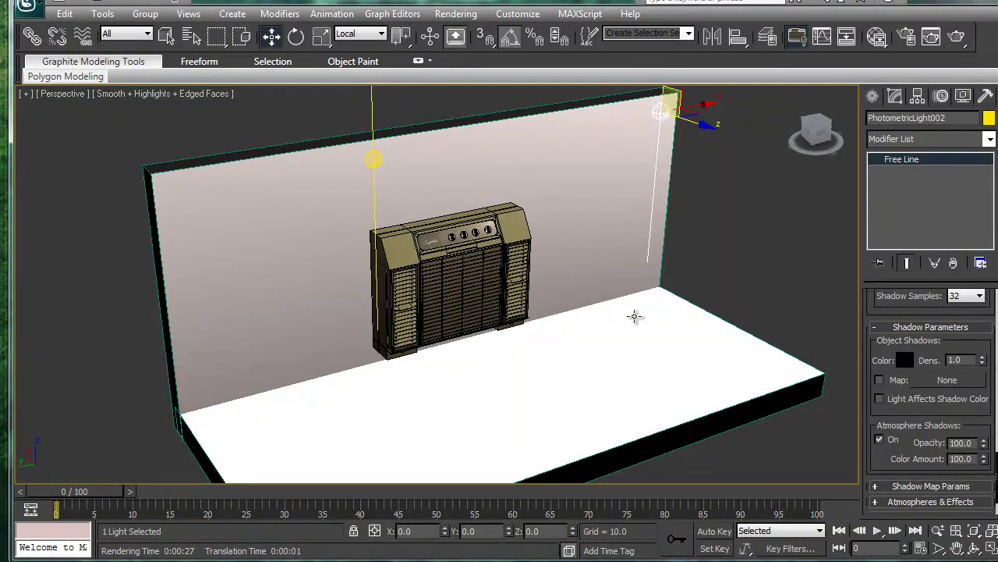
{"action": "scroll", "coordinate": [636, 316], "scroll_direction": "up", "scroll_amount": 3}
{"action": "left_click", "coordinate": [930, 486]}
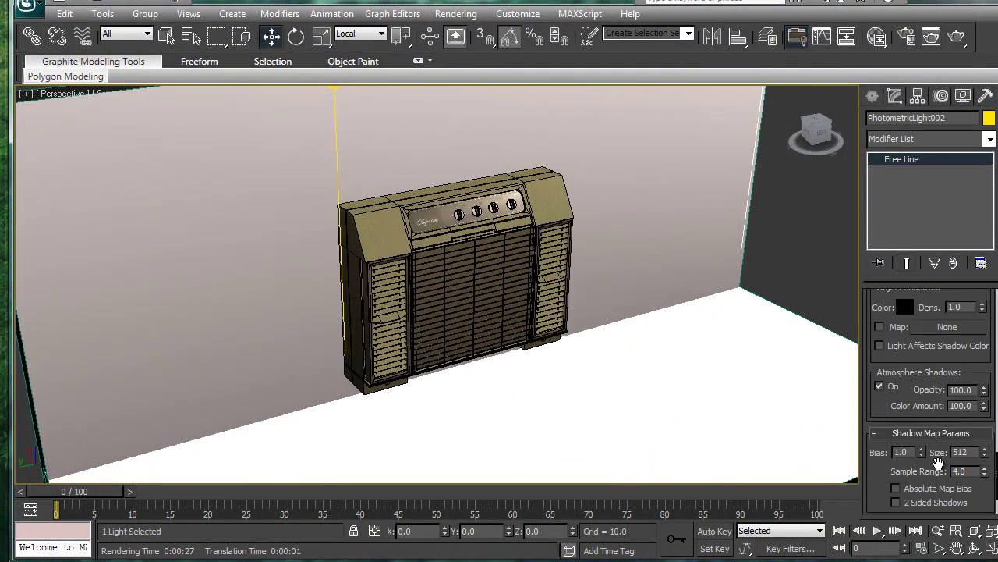
{"action": "scroll", "coordinate": [924, 394], "scroll_direction": "down", "scroll_amount": 1}
{"action": "scroll", "coordinate": [920, 366], "scroll_direction": "up", "scroll_amount": 2}
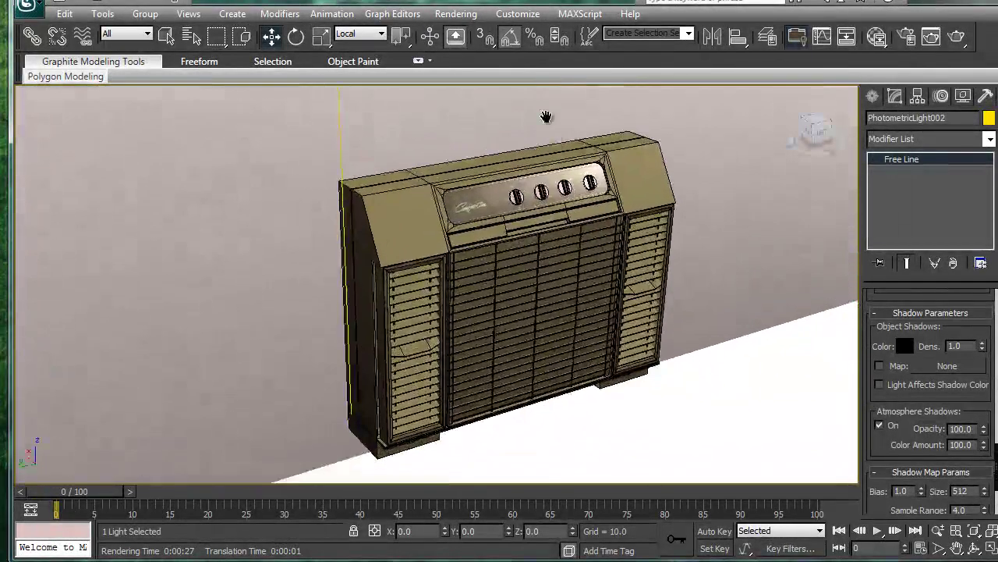
Step: Open the exposure control settings and render the exposure preview of the wall and floor setup
{"action": "left_click", "coordinate": [455, 13]}
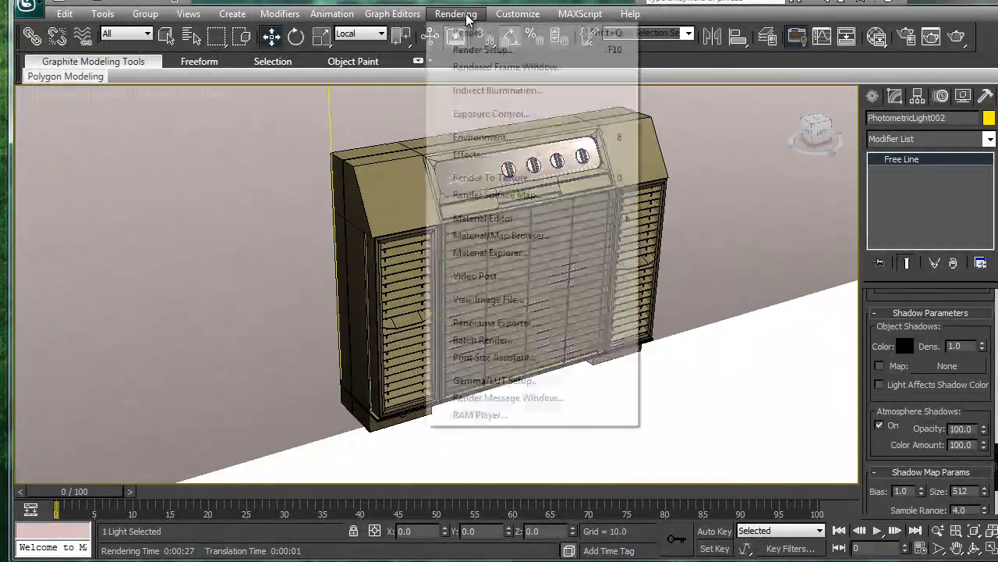
{"action": "left_click", "coordinate": [483, 113]}
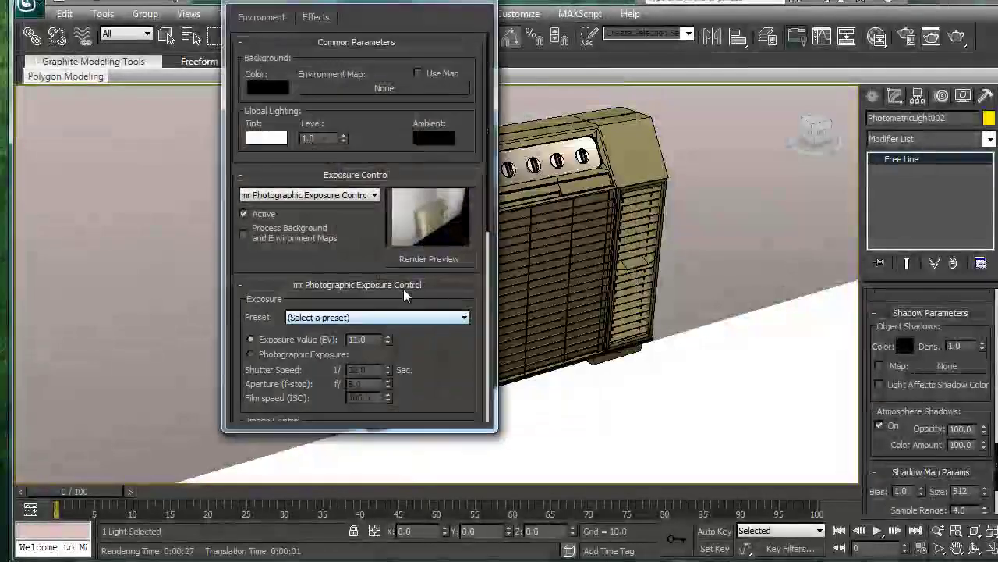
{"action": "left_click", "coordinate": [428, 260]}
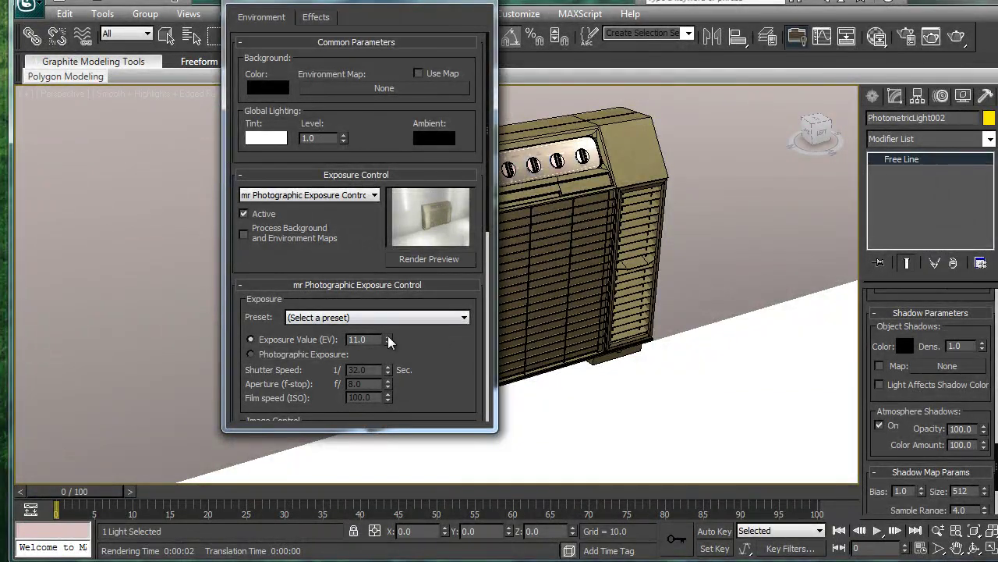
Step: Try a lower Exposure Value (EV), restore it to 11 and close the exposure settings
{"action": "left_click", "coordinate": [389, 342]}
{"action": "left_click", "coordinate": [388, 343]}
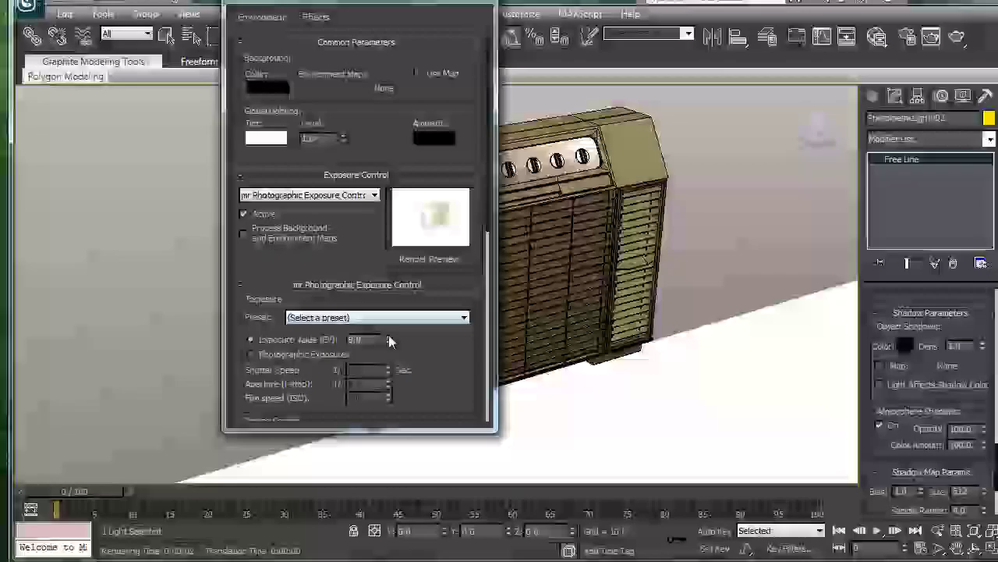
{"action": "left_click", "coordinate": [388, 336]}
{"action": "left_click", "coordinate": [388, 337]}
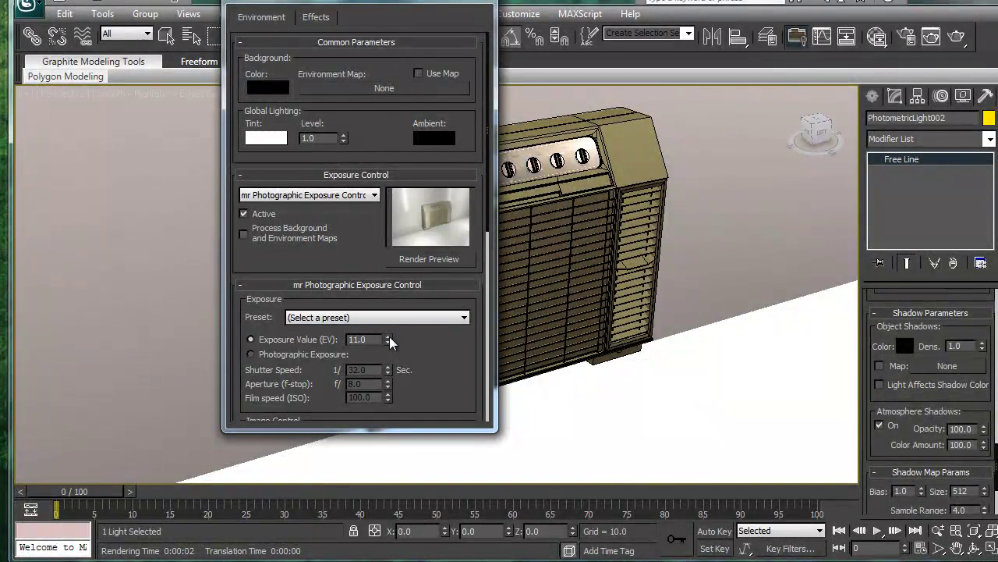
{"action": "left_click", "coordinate": [389, 336]}
{"action": "left_click", "coordinate": [473, 7]}
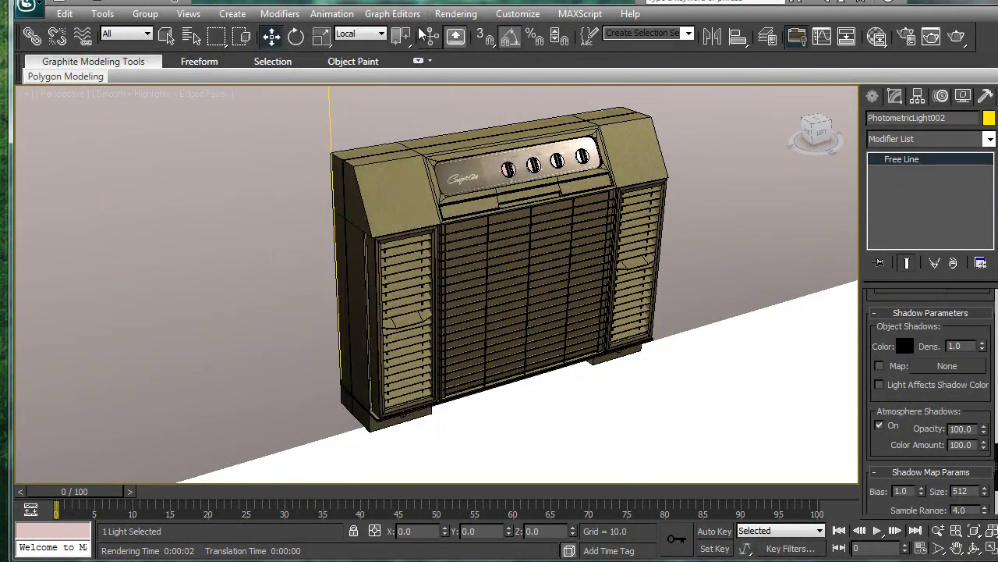
Step: Enable Global Illumination (GI) in the indirect illumination render settings and render the perspective view
{"action": "left_click", "coordinate": [456, 14]}
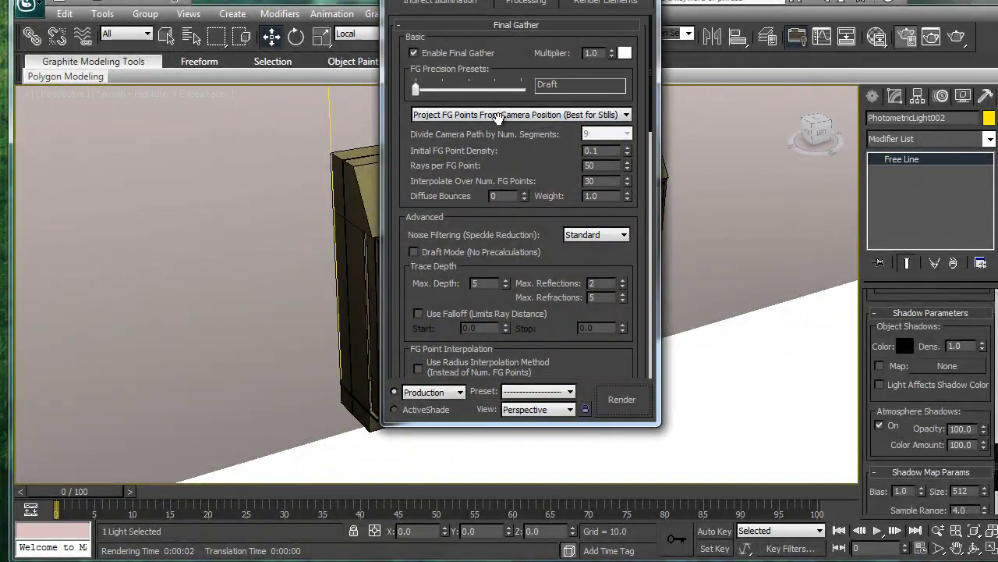
{"action": "left_click_drag", "start_coordinate": [544, 201], "coordinate": [551, 34]}
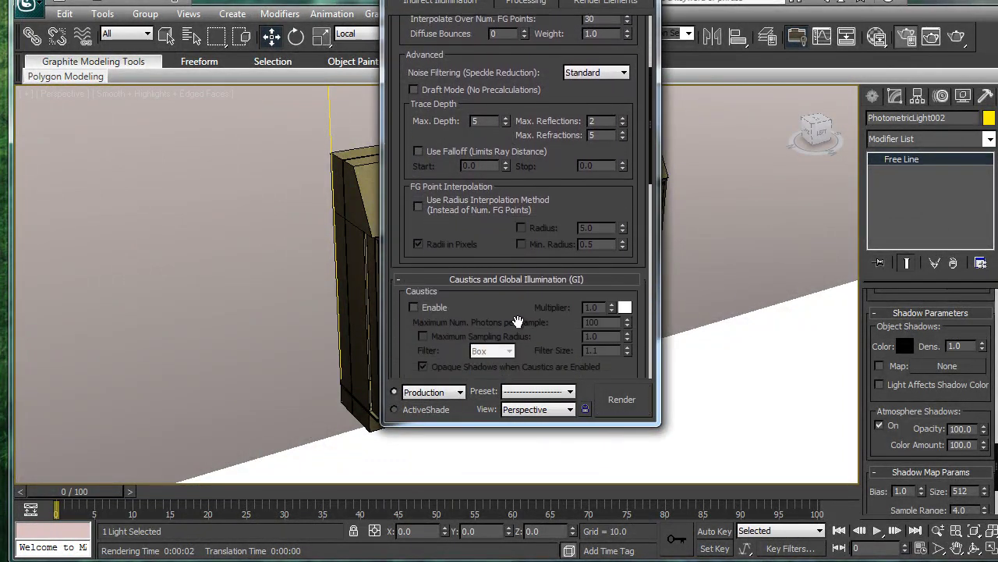
{"action": "left_click_drag", "start_coordinate": [517, 316], "coordinate": [531, 42]}
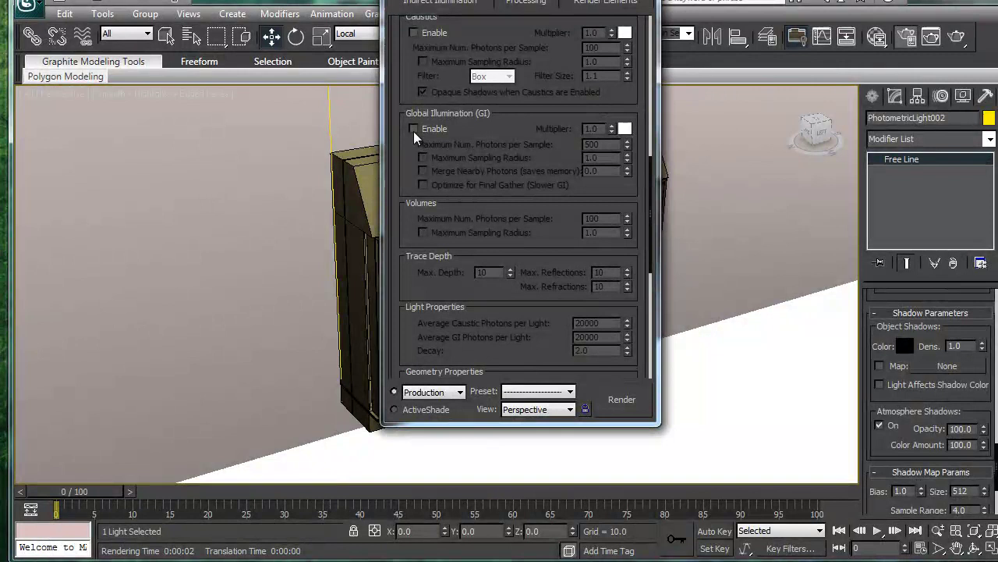
{"action": "left_click", "coordinate": [413, 130]}
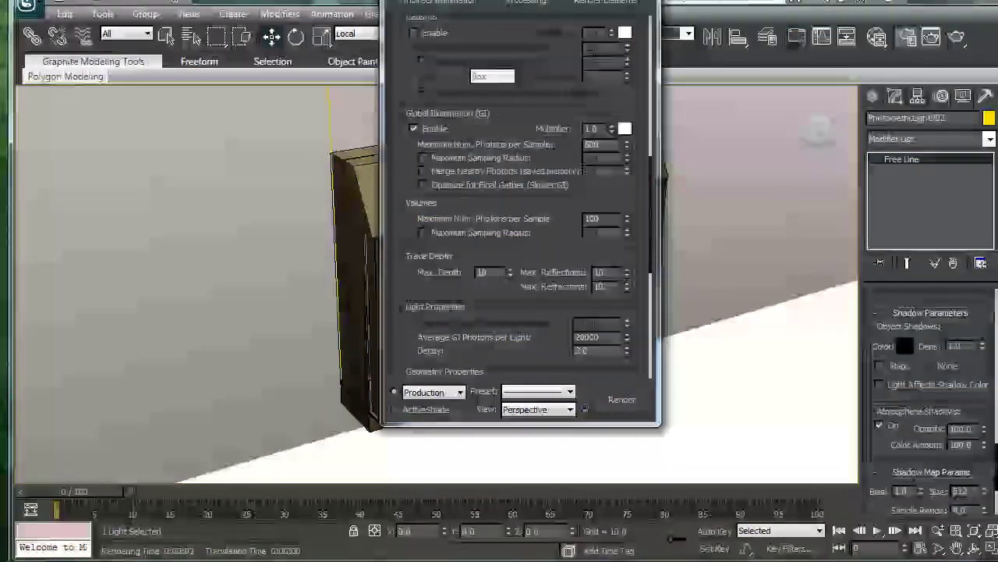
{"action": "left_click", "coordinate": [623, 402]}
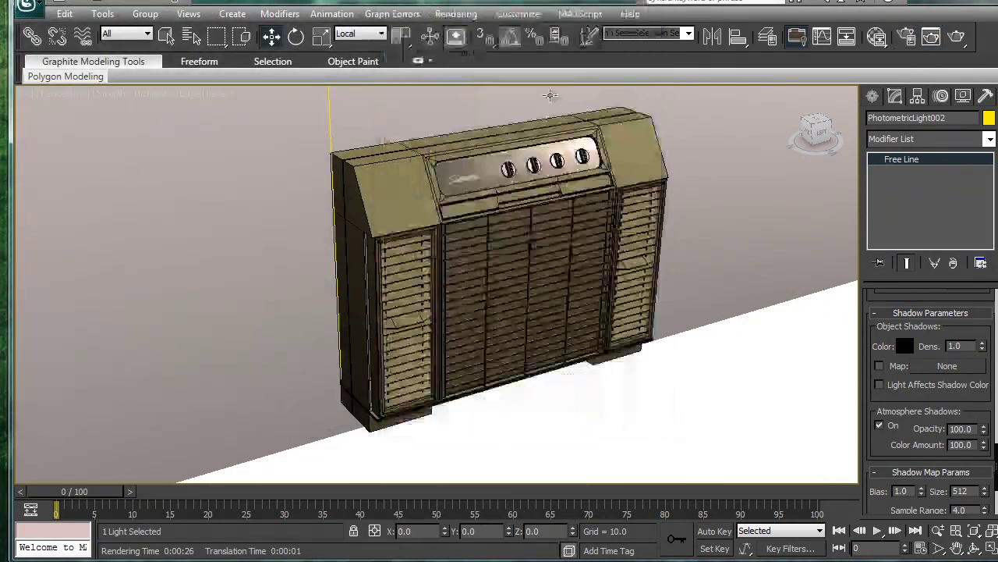
Step: Detach the casing's polygon behind the central louvers as a separate object from the editable poly
{"action": "scroll", "coordinate": [555, 257], "scroll_direction": "up", "scroll_amount": 5}
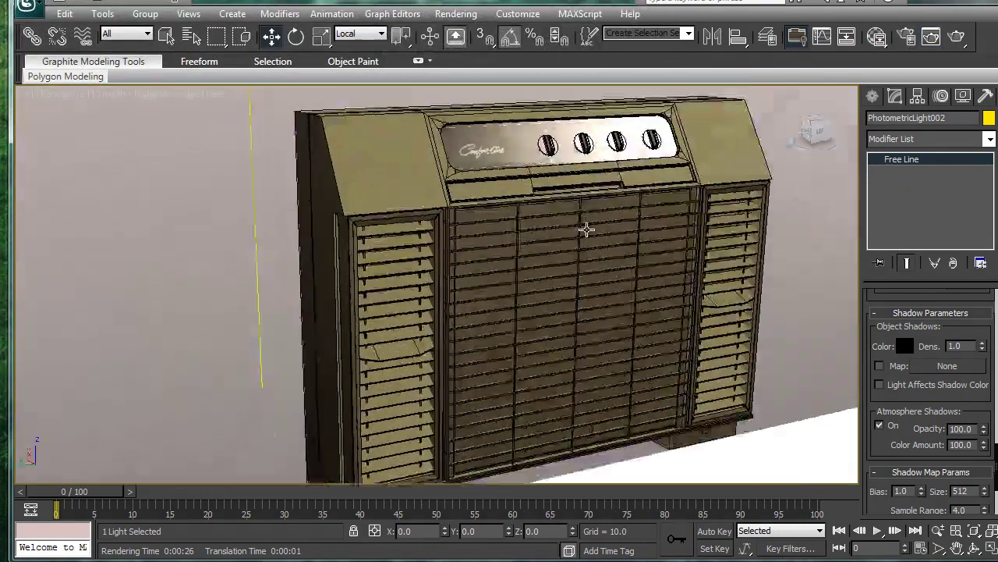
{"action": "scroll", "coordinate": [601, 226], "scroll_direction": "up", "scroll_amount": 3}
{"action": "left_click", "coordinate": [594, 205]}
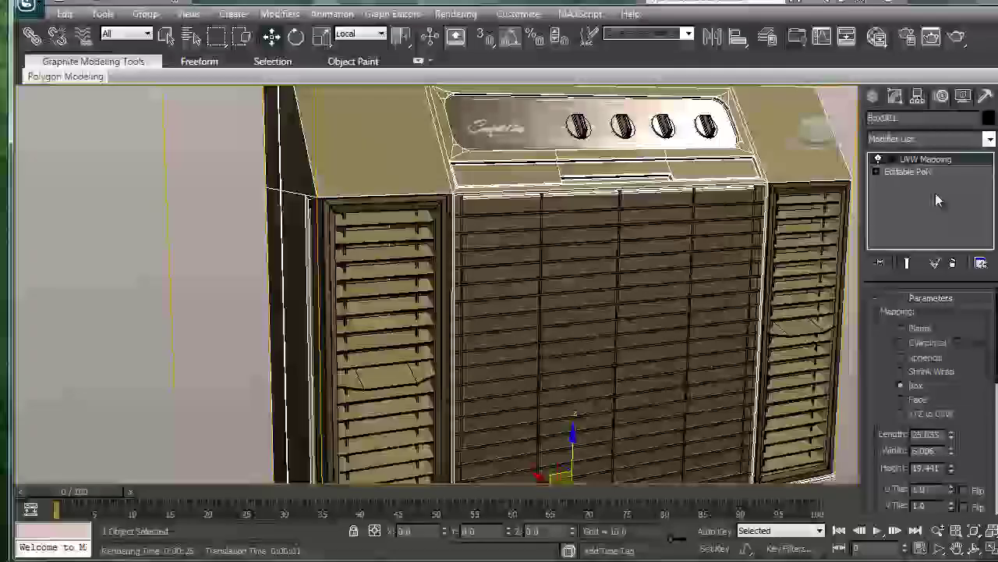
{"action": "left_click", "coordinate": [874, 95]}
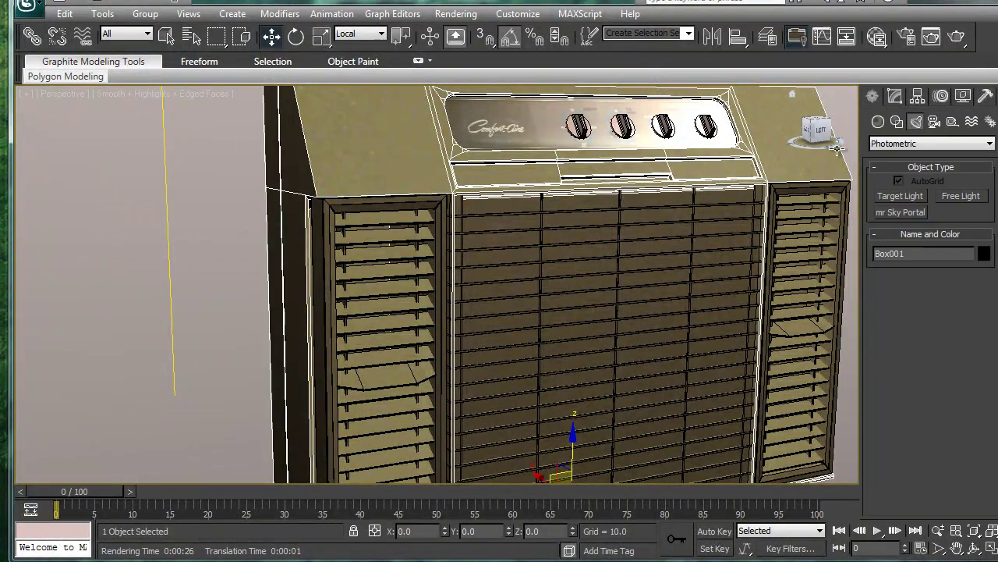
{"action": "left_click", "coordinate": [895, 95]}
{"action": "left_click", "coordinate": [908, 172]}
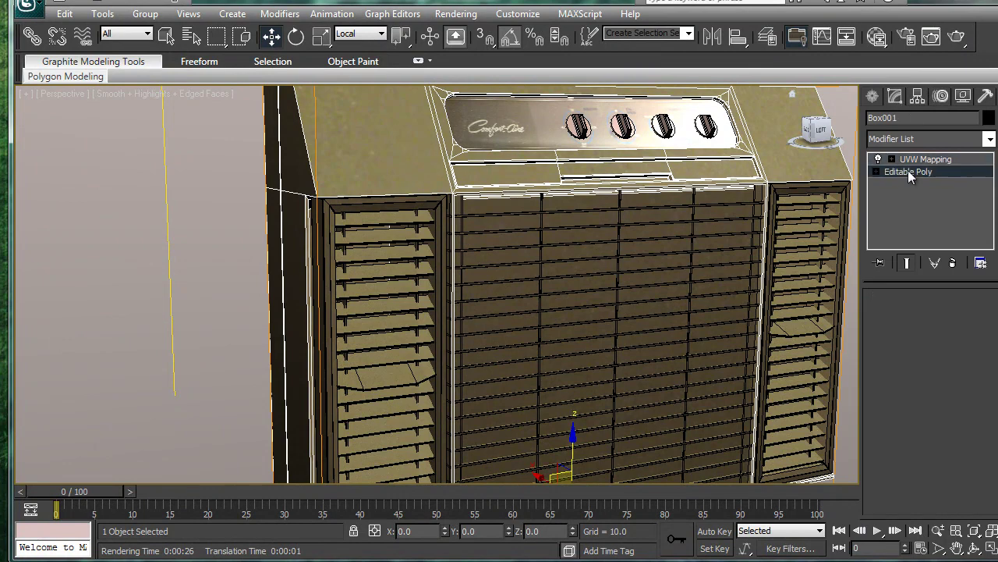
{"action": "left_click", "coordinate": [924, 319]}
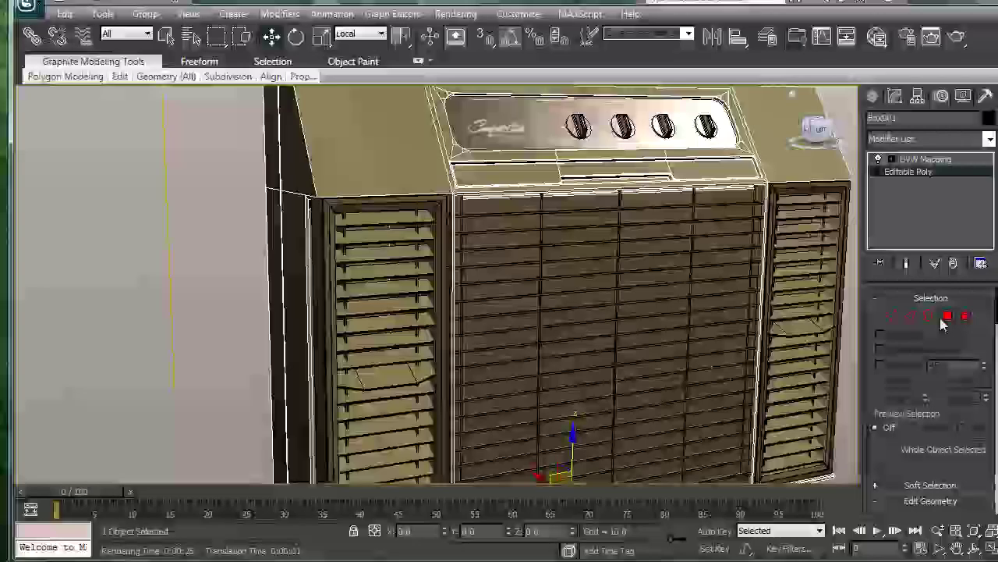
{"action": "left_click", "coordinate": [645, 271]}
{"action": "left_click_drag", "start_coordinate": [929, 353], "coordinate": [955, 105]}
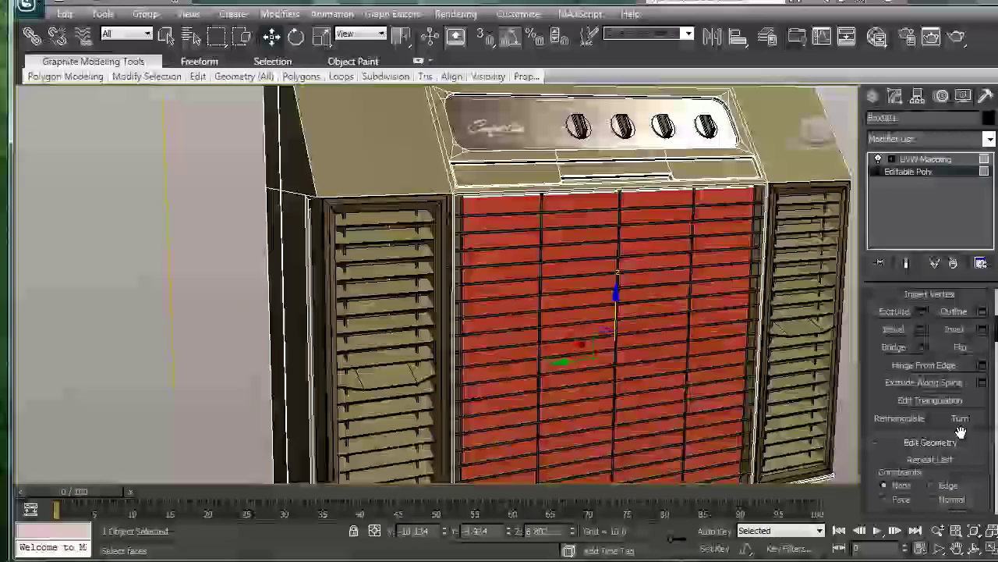
{"action": "left_click_drag", "start_coordinate": [963, 435], "coordinate": [939, 211]}
{"action": "left_click", "coordinate": [950, 331]}
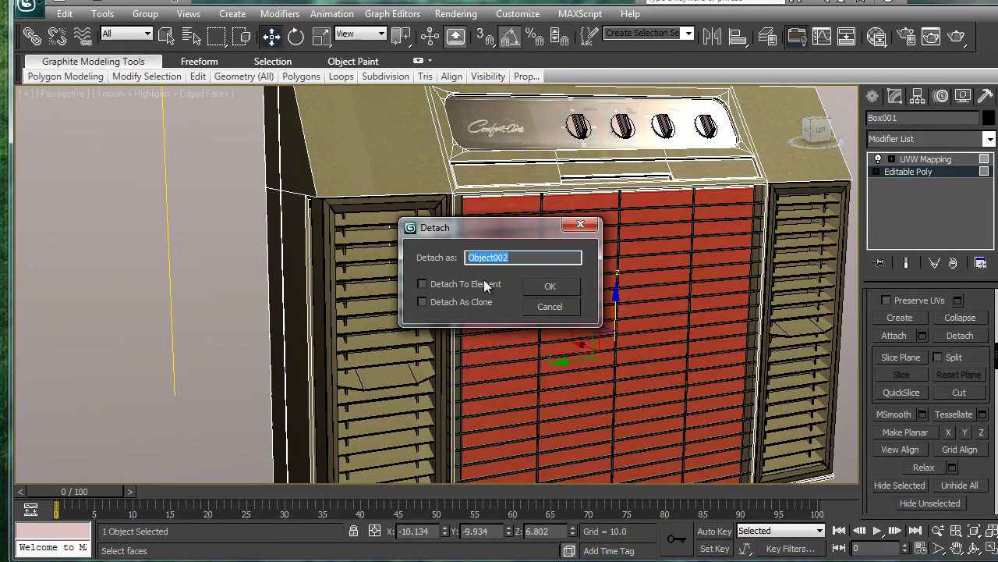
{"action": "left_click", "coordinate": [555, 288]}
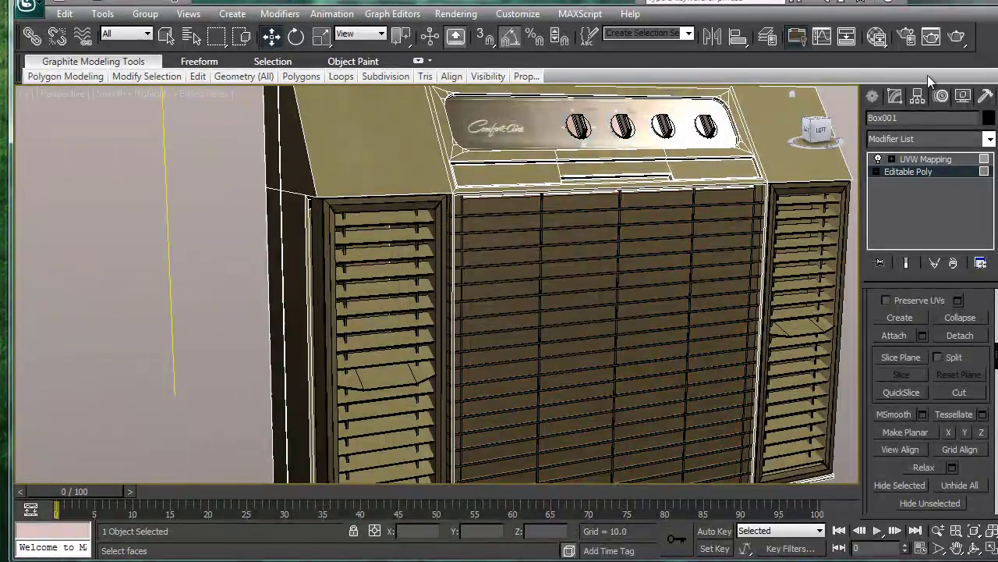
Step: Open the Slate Material Editor and add a new Arch & Design material to View1
{"action": "key", "text": "m"}
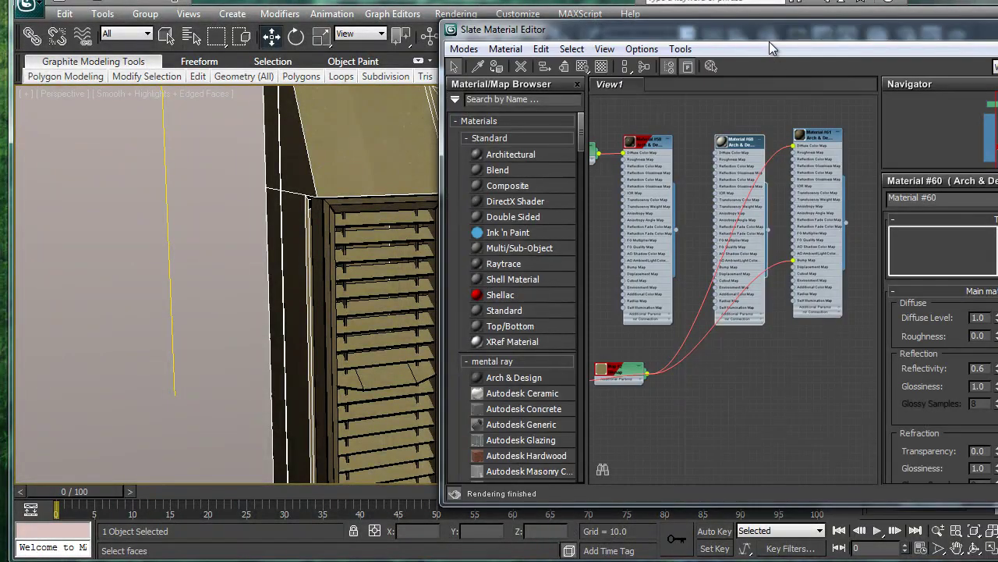
{"action": "left_click_drag", "start_coordinate": [714, 29], "coordinate": [897, 27]}
{"action": "middle_click_drag", "start_coordinate": [905, 432], "coordinate": [976, 383]}
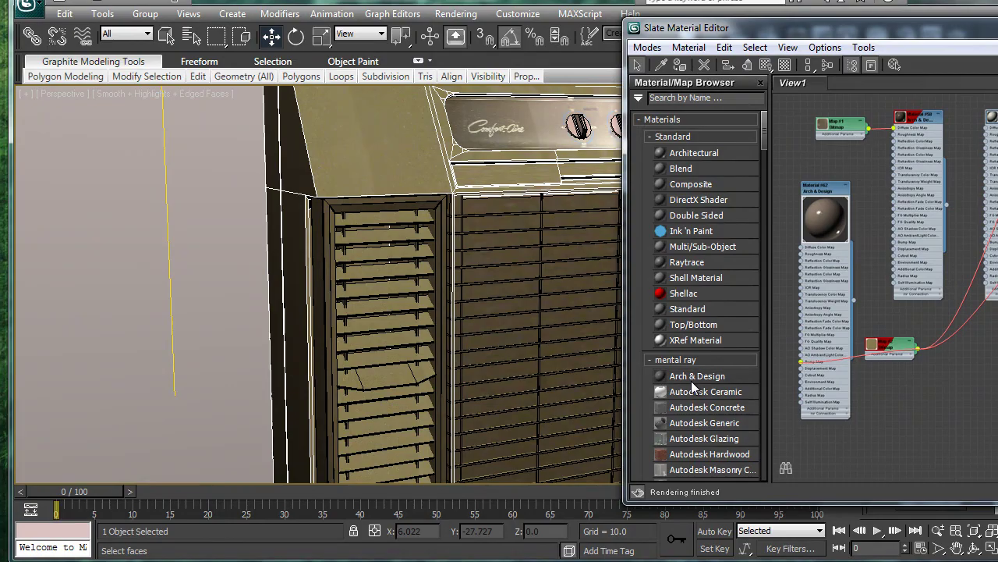
{"action": "left_click_drag", "start_coordinate": [691, 381], "coordinate": [985, 360]}
{"action": "middle_click_drag", "start_coordinate": [982, 354], "coordinate": [838, 285]}
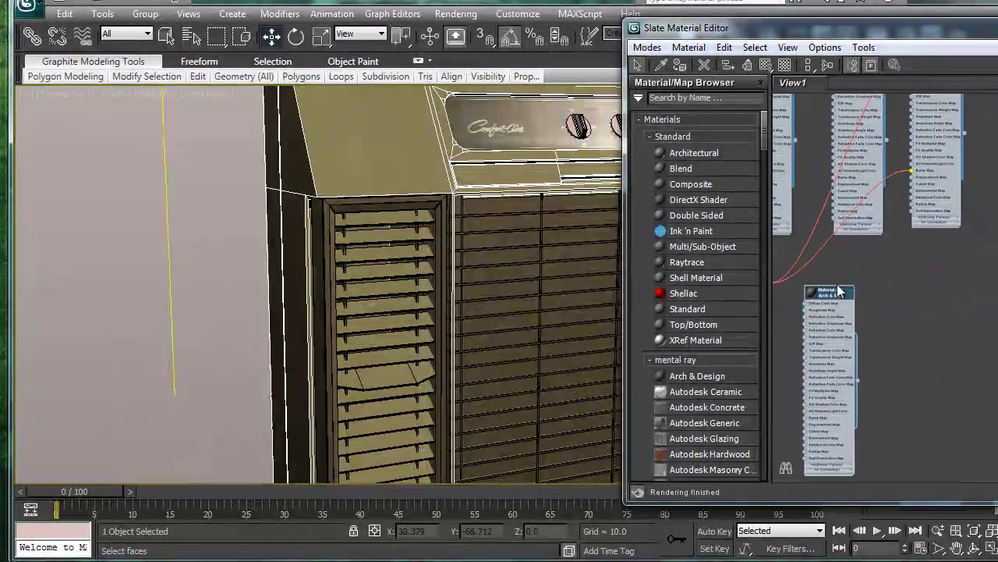
{"action": "left_click_drag", "start_coordinate": [929, 32], "coordinate": [524, 25]}
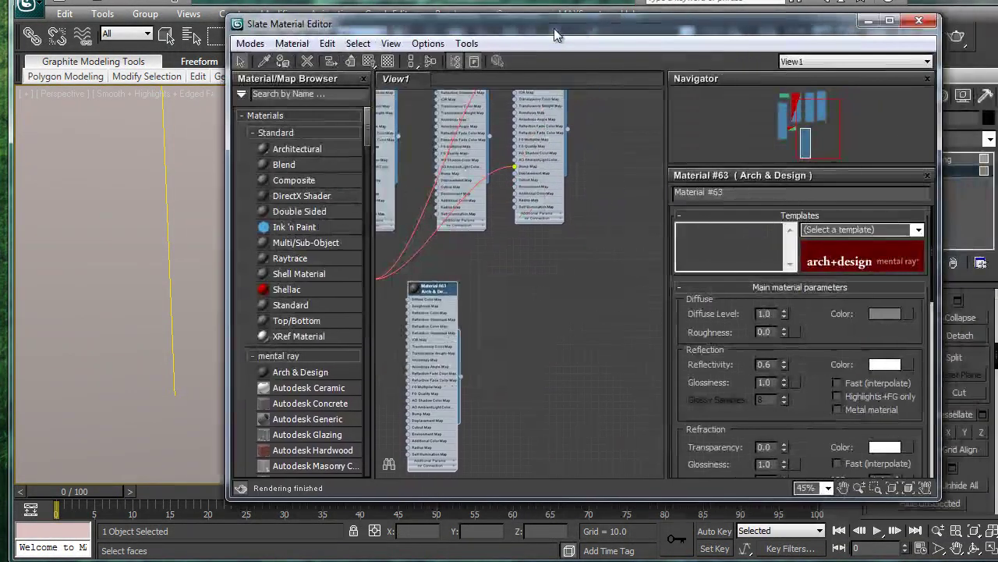
Step: Darken the new material's diffuse color to a grey of value 0.373 and set its Reflectivity to 0.05
{"action": "left_click", "coordinate": [883, 313]}
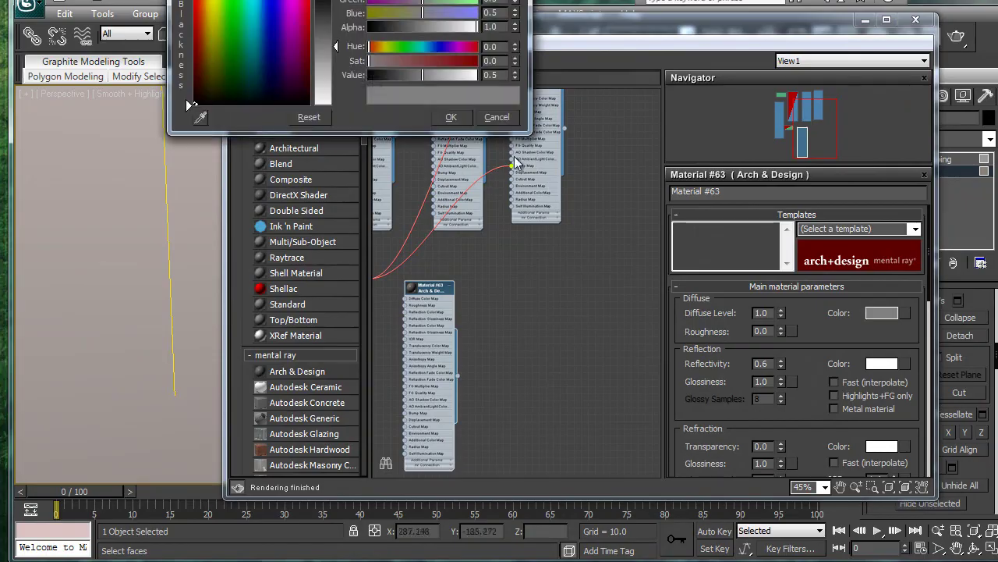
{"action": "left_click", "coordinate": [408, 76]}
{"action": "left_click", "coordinate": [451, 117]}
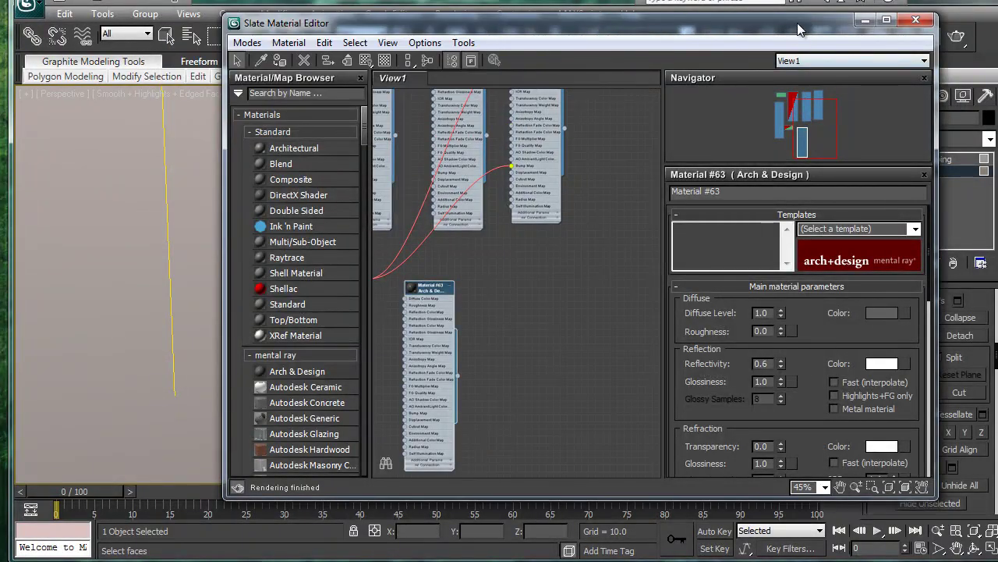
{"action": "left_click_drag", "start_coordinate": [798, 22], "coordinate": [833, 12]}
{"action": "scroll", "coordinate": [811, 334], "scroll_direction": "down", "scroll_amount": 2}
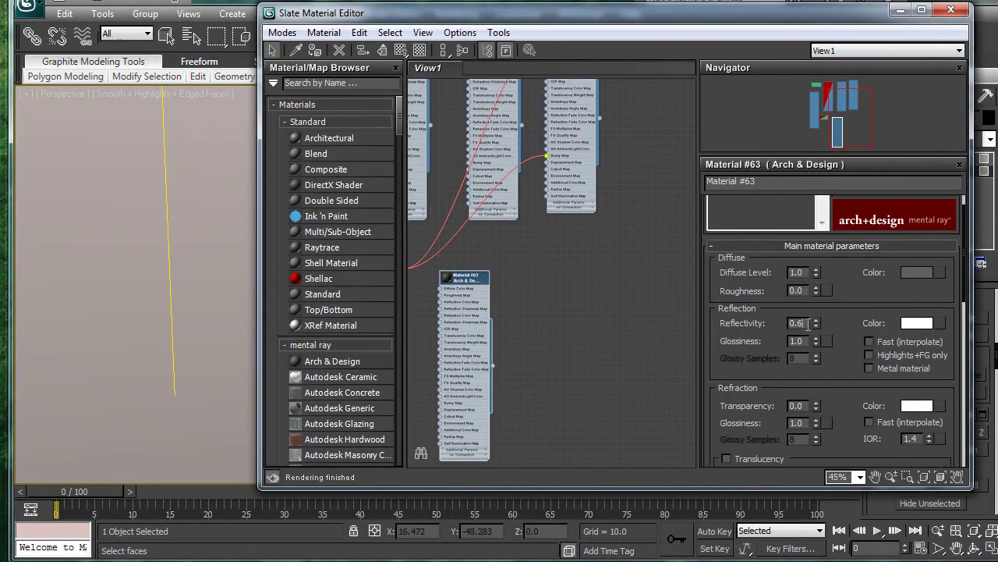
{"action": "left_click_drag", "start_coordinate": [809, 324], "coordinate": [466, 305]}
{"action": "type", "text": "0"}
{"action": "key", "text": "Return"}
{"action": "type", "text": "0.05"}
{"action": "key", "text": "Return"}
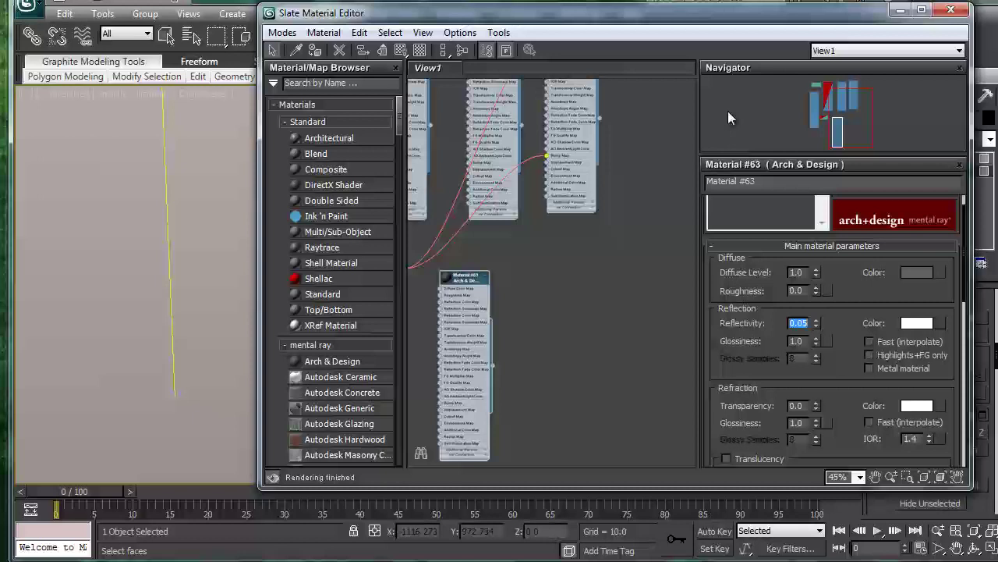
Step: Assign the new dark Arch & Design material to the detached polygon behind the central louvers
{"action": "left_click_drag", "start_coordinate": [691, 25], "coordinate": [881, 13]}
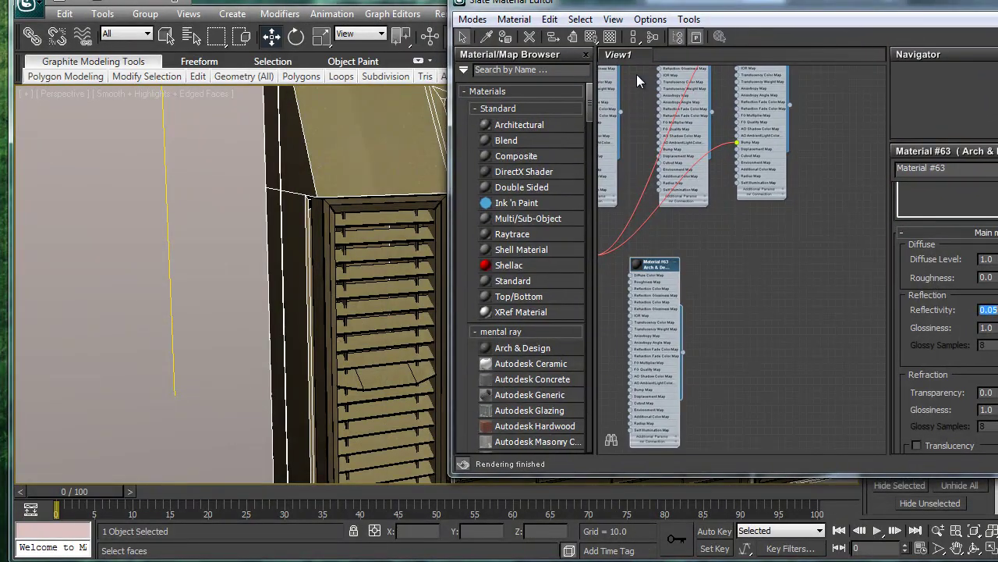
{"action": "left_click_drag", "start_coordinate": [652, 9], "coordinate": [776, 19]}
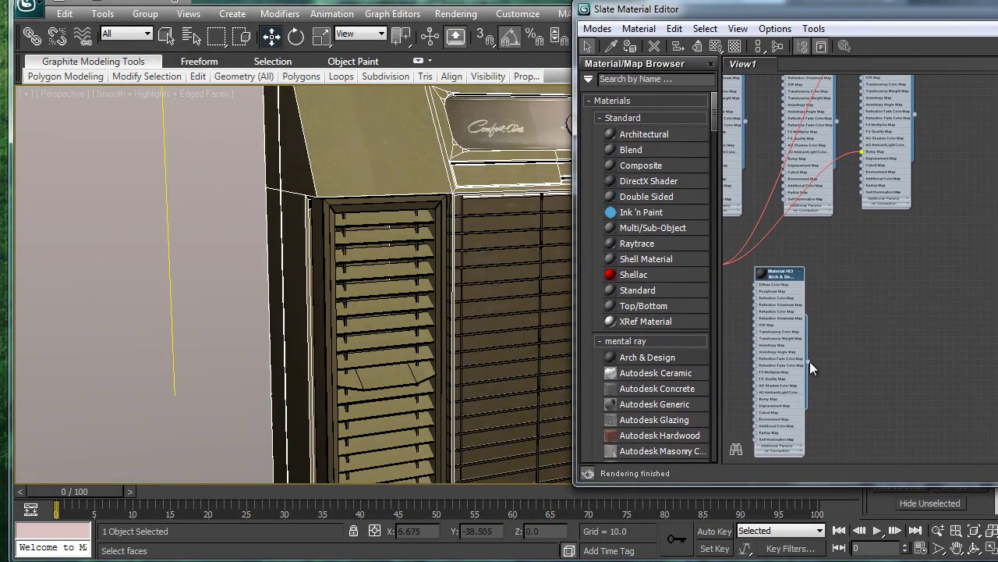
{"action": "left_click_drag", "start_coordinate": [809, 361], "coordinate": [495, 254]}
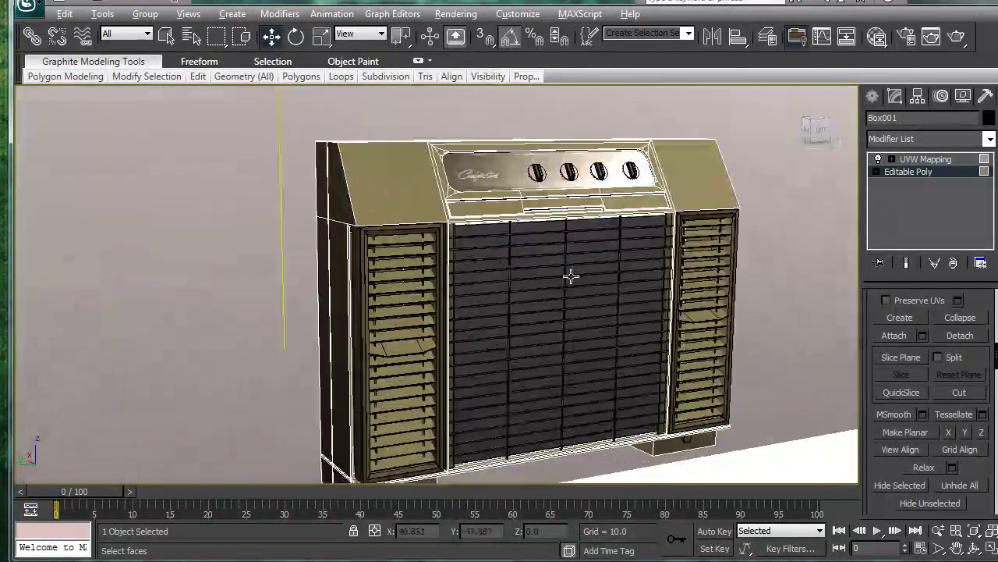
Step: Select the photometric light at the wall's far end and widen the command panel to two columns to show its parameters
{"action": "middle_click_drag", "start_coordinate": [571, 276], "coordinate": [618, 252], "text": "alt"}
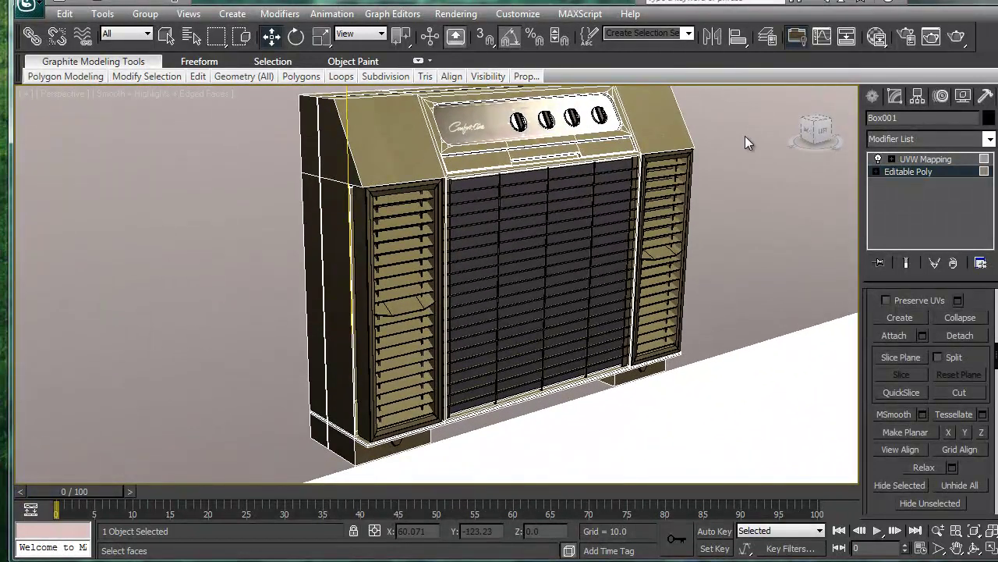
{"action": "scroll", "coordinate": [613, 222], "scroll_direction": "down", "scroll_amount": 5}
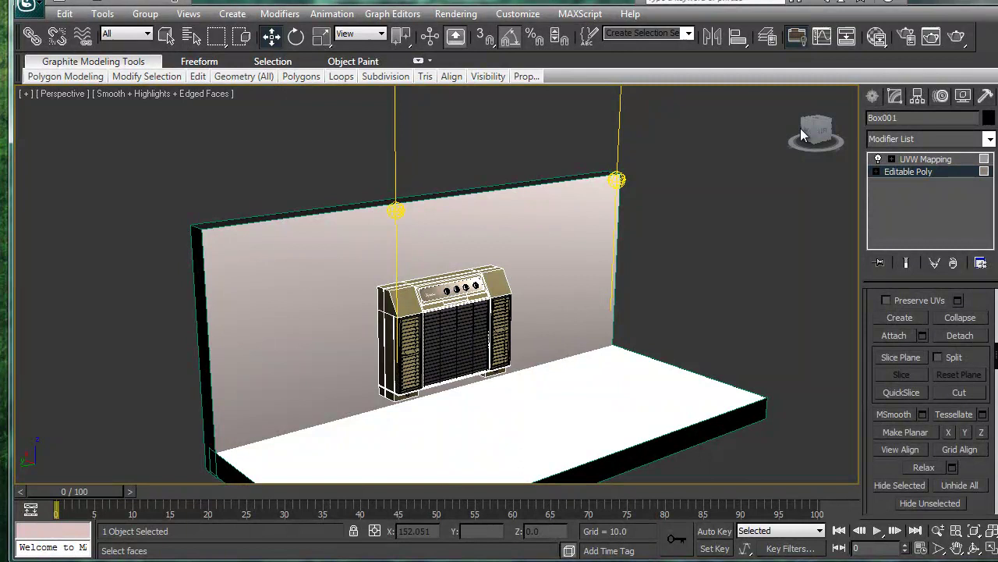
{"action": "left_click", "coordinate": [926, 159]}
{"action": "left_click", "coordinate": [800, 210]}
{"action": "left_click", "coordinate": [617, 180]}
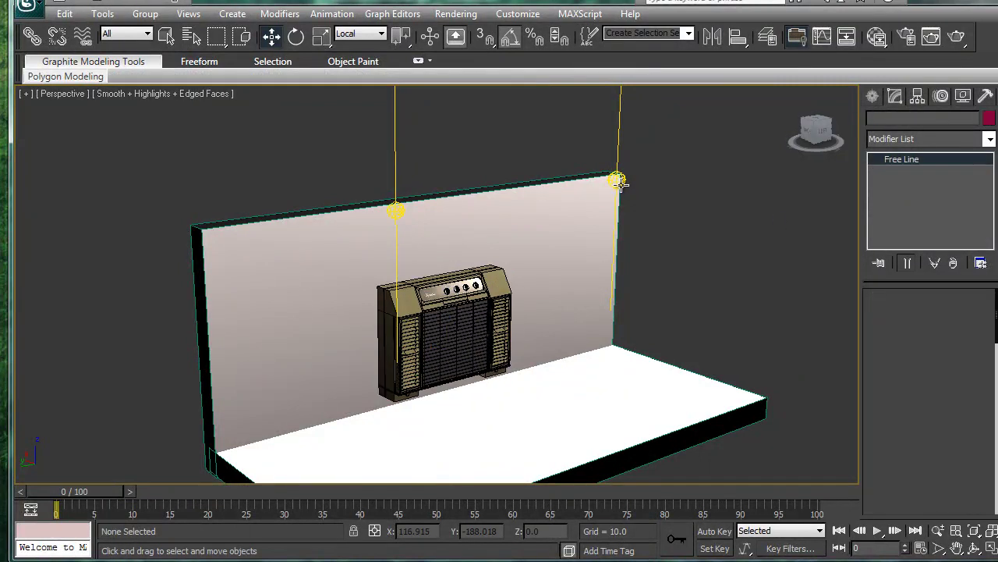
{"action": "left_click_drag", "start_coordinate": [927, 401], "coordinate": [907, 401]}
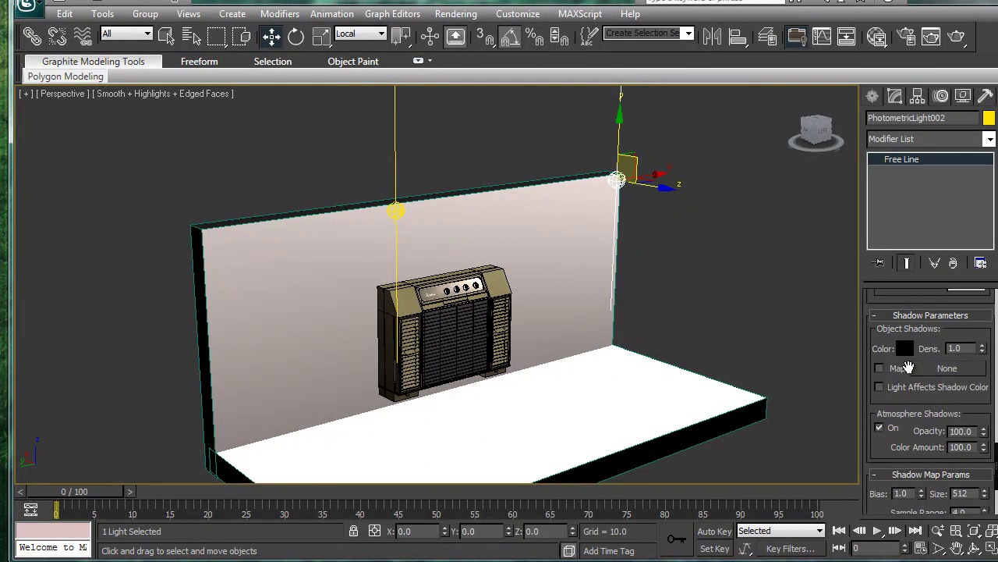
{"action": "left_click_drag", "start_coordinate": [895, 300], "coordinate": [878, 561]}
{"action": "scroll", "coordinate": [880, 367], "scroll_direction": "up", "scroll_amount": 1}
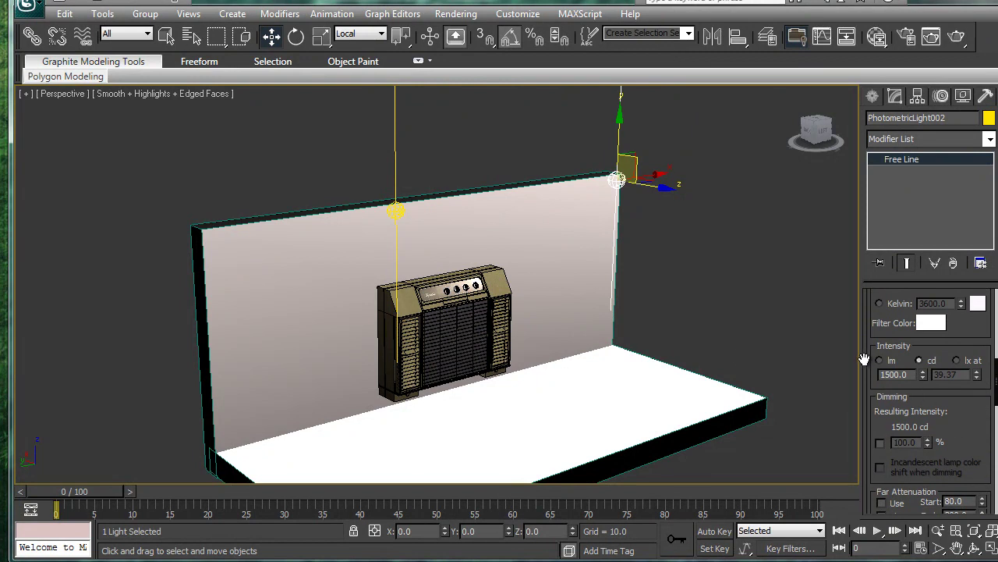
{"action": "left_click_drag", "start_coordinate": [864, 359], "coordinate": [864, 358]}
{"action": "left_click_drag", "start_coordinate": [853, 288], "coordinate": [716, 287]}
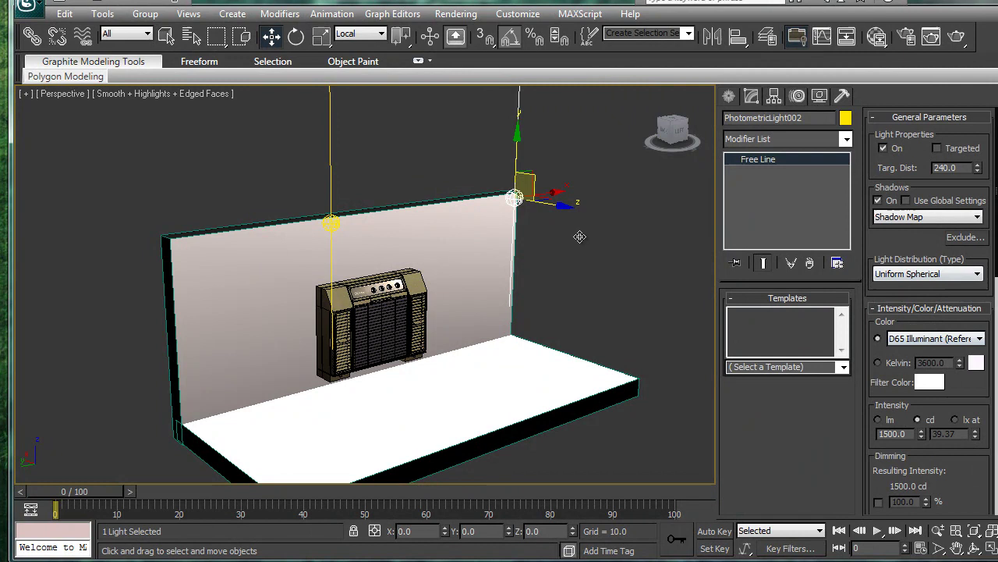
Step: Turn on shadows for the photometric light nearer the air conditioner and render a closer perspective view
{"action": "left_click", "coordinate": [331, 224]}
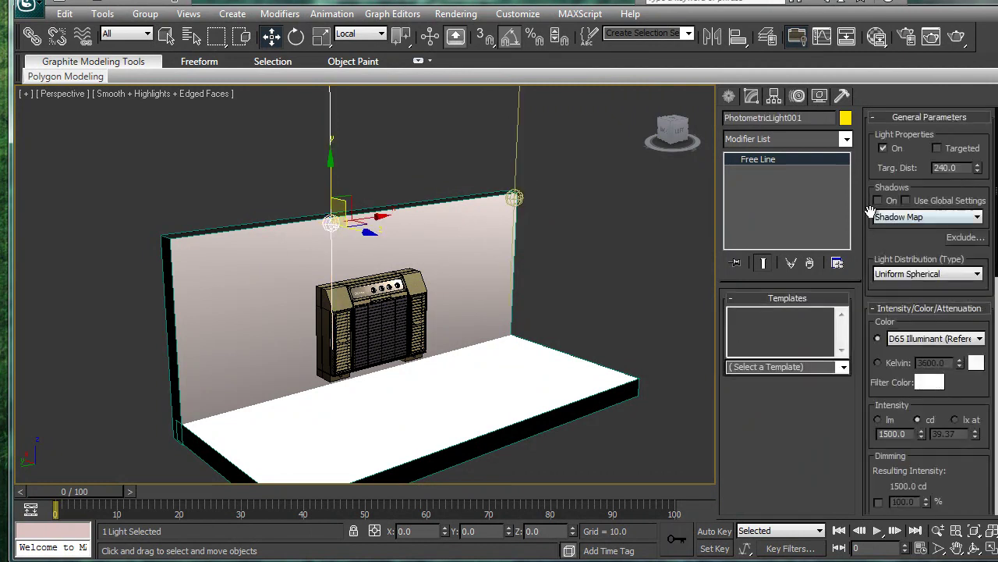
{"action": "left_click", "coordinate": [879, 201]}
{"action": "scroll", "coordinate": [546, 234], "scroll_direction": "up", "scroll_amount": 6}
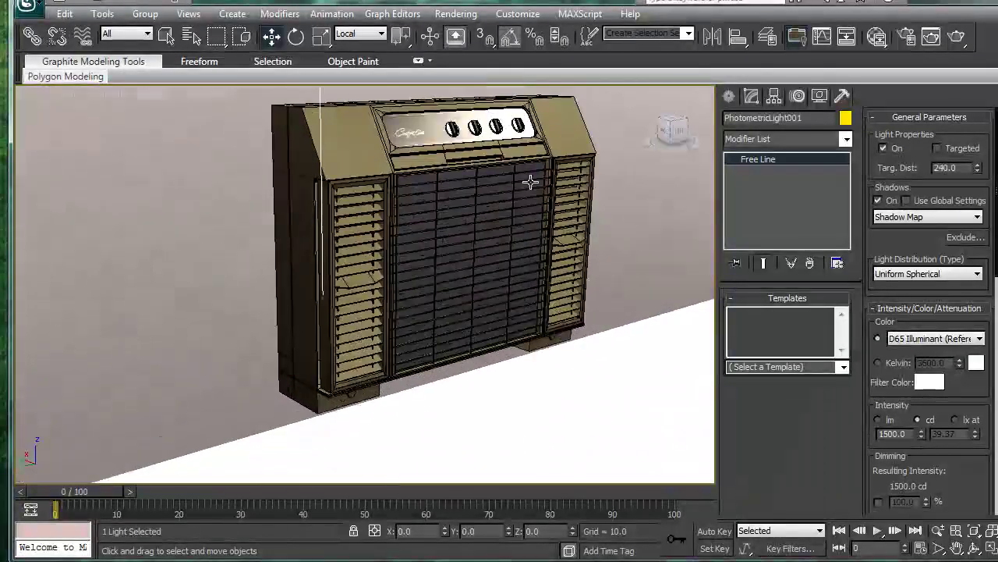
{"action": "middle_click_drag", "start_coordinate": [532, 184], "coordinate": [503, 263], "text": "alt"}
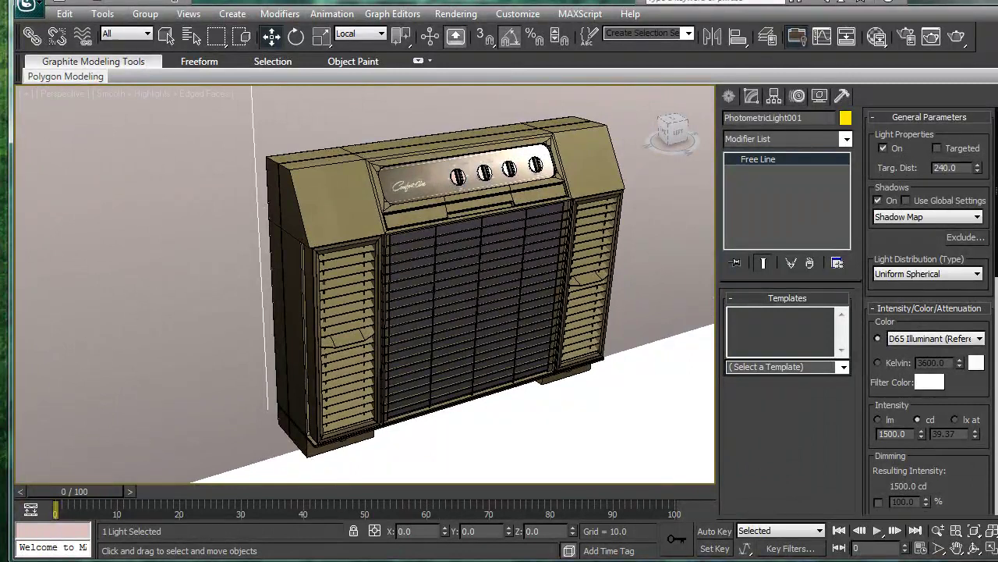
{"action": "left_click", "coordinate": [958, 36]}
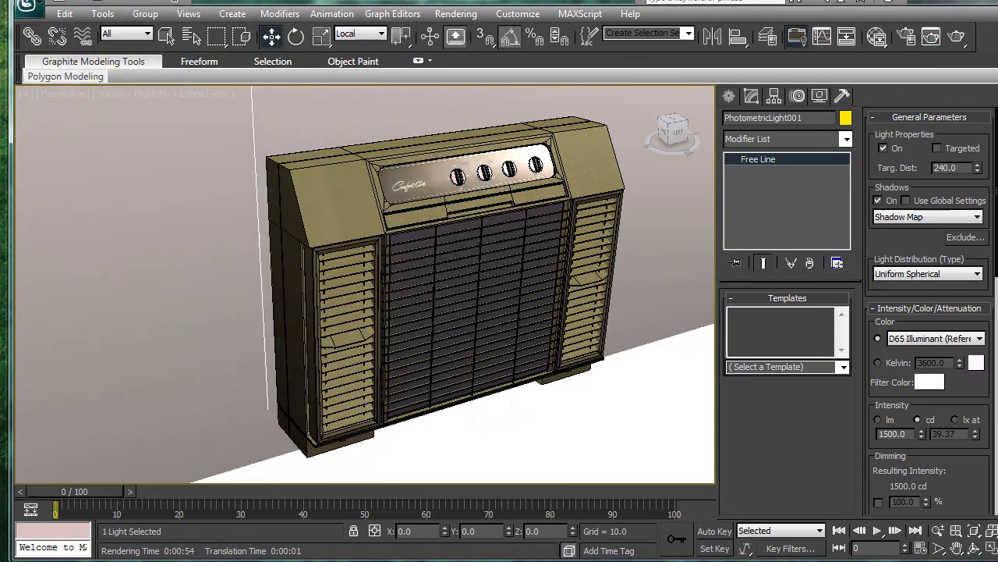
Step: Darken the diffuse color of the louver backing's material to a grey of value 0.216
{"action": "key", "text": "m"}
{"action": "left_click", "coordinate": [640, 291]}
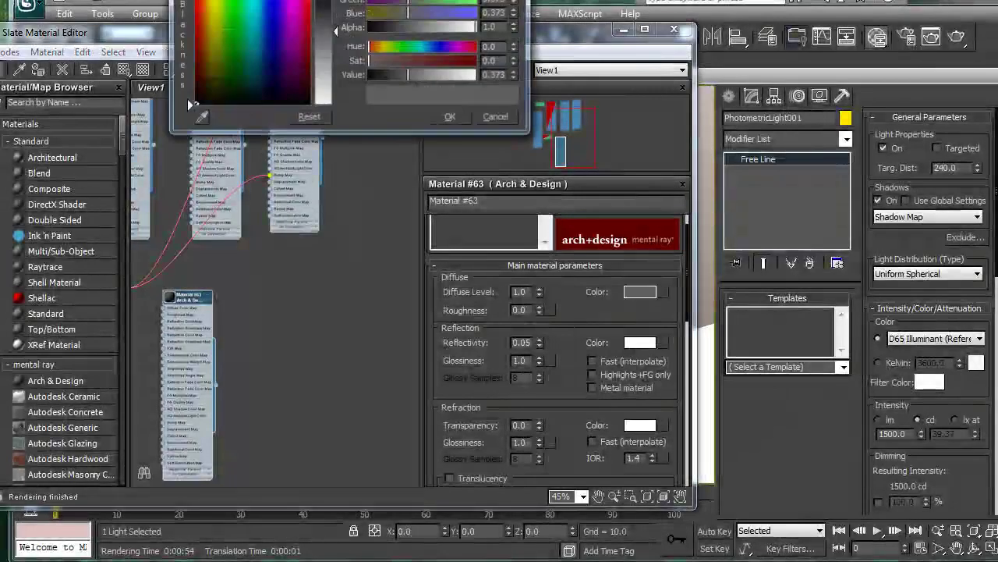
{"action": "left_click", "coordinate": [190, 104]}
{"action": "left_click", "coordinate": [451, 117]}
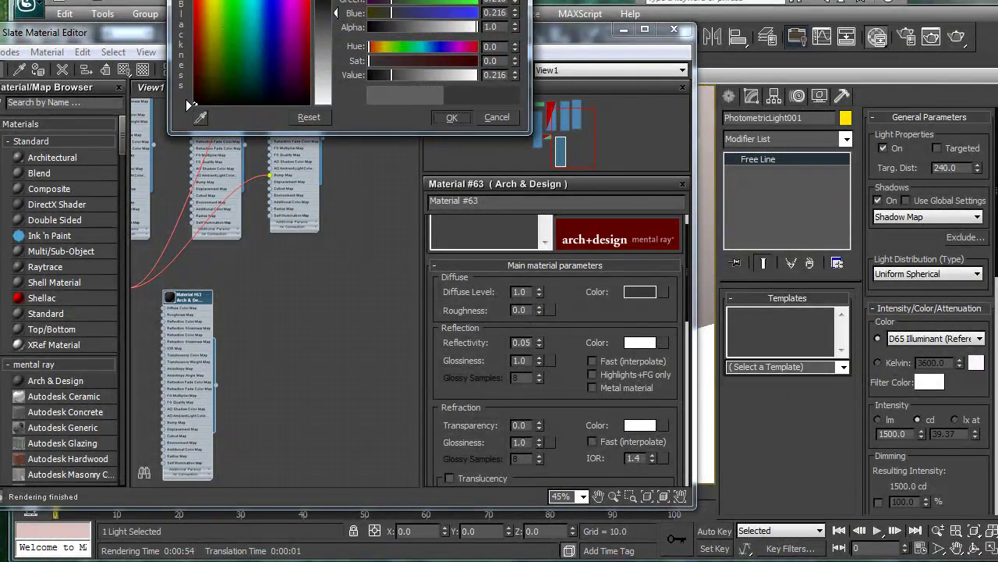
Step: Add a Noise map to the Bump slot in the material's Special Purpose Maps
{"action": "scroll", "coordinate": [555, 351], "scroll_direction": "down", "scroll_amount": 5}
{"action": "scroll", "coordinate": [554, 351], "scroll_direction": "down", "scroll_amount": 4}
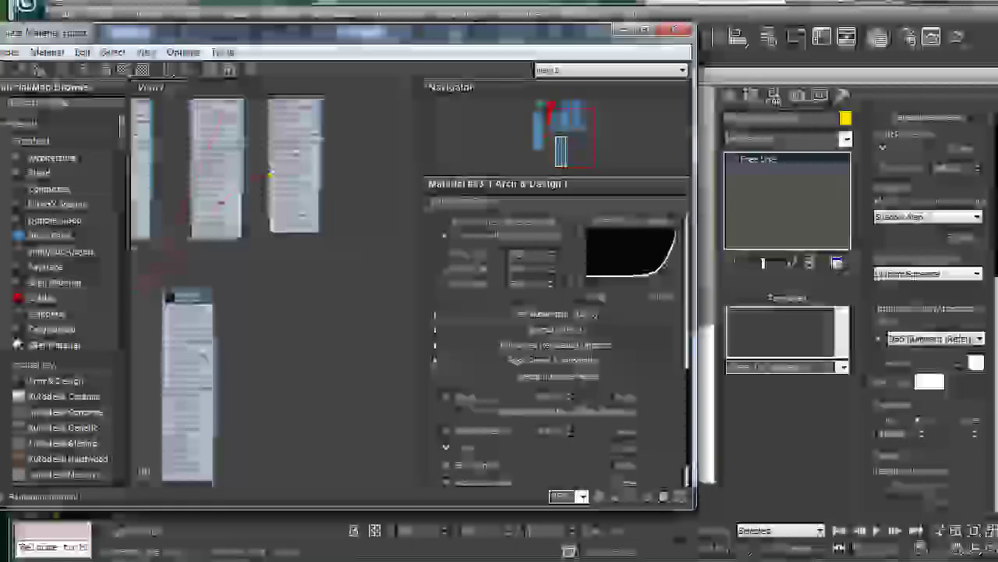
{"action": "left_click", "coordinate": [626, 397]}
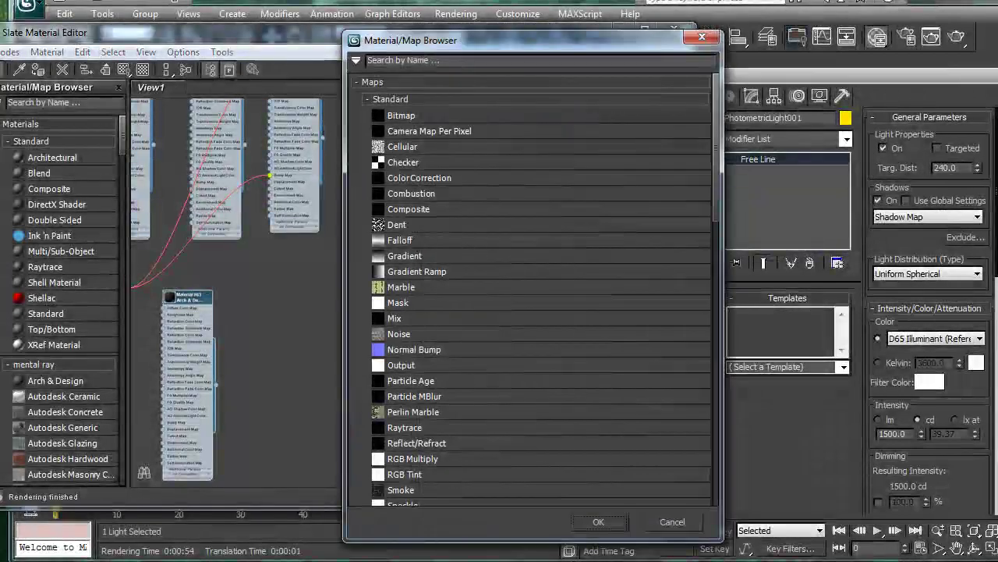
{"action": "double_click", "coordinate": [399, 333]}
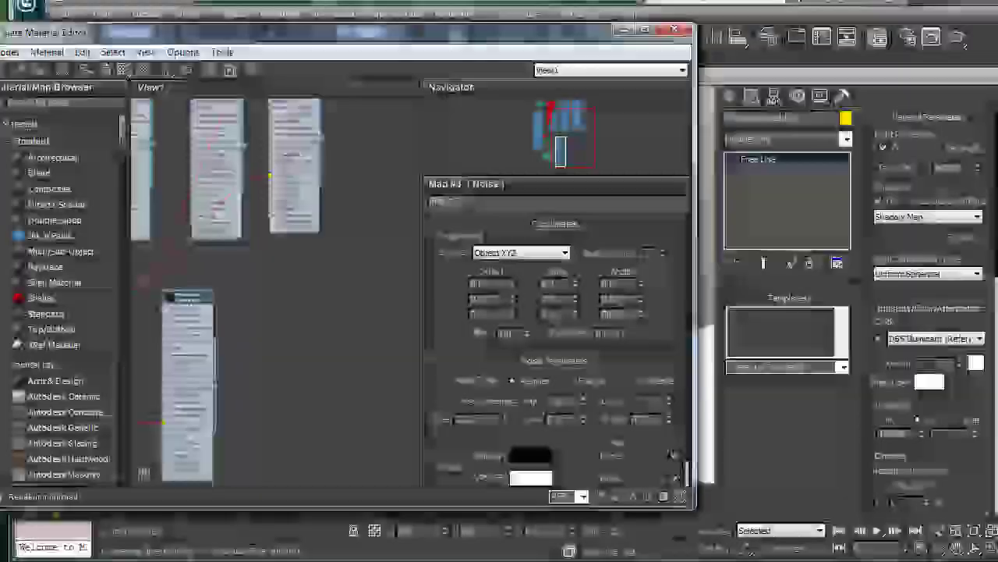
Step: Set the Noise map's Size to 1
{"action": "scroll", "coordinate": [554, 351], "scroll_direction": "down", "scroll_amount": 1}
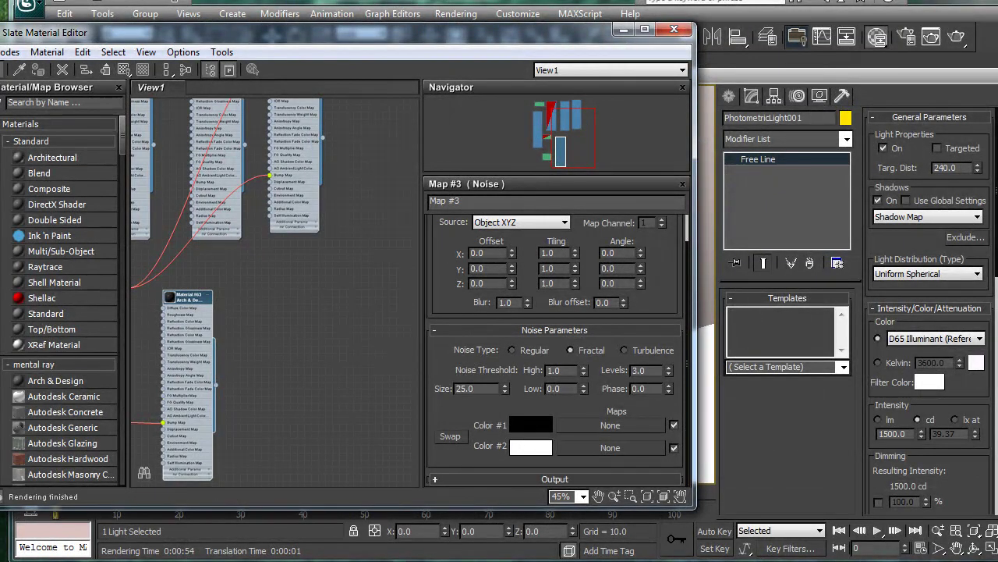
{"action": "scroll", "coordinate": [555, 351], "scroll_direction": "up", "scroll_amount": 2}
{"action": "double_click", "coordinate": [466, 417]}
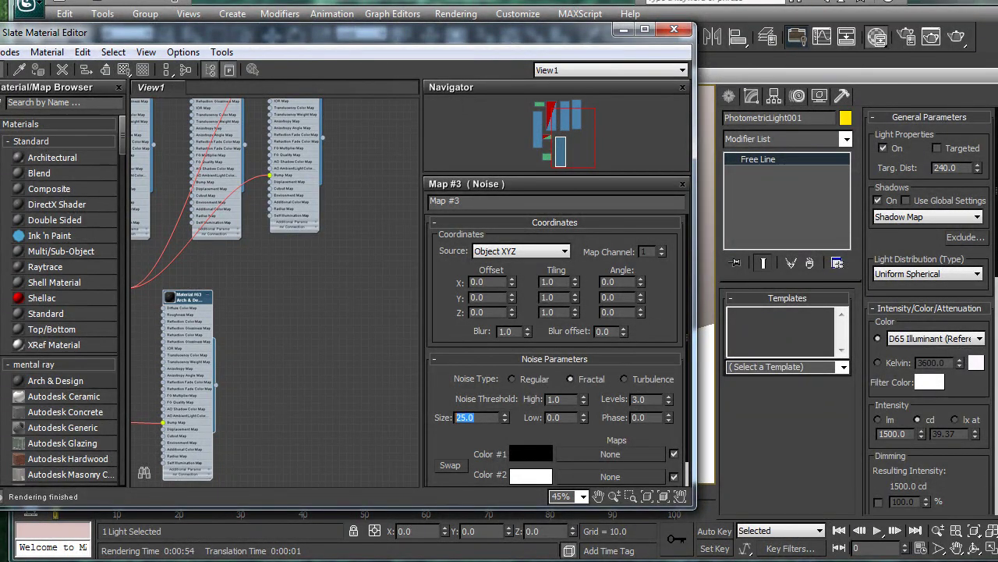
{"action": "type", "text": "1"}
{"action": "key", "text": "Return"}
Step: Set the material's Bump amount to 1.0 and close the Slate Material Editor
{"action": "double_click", "coordinate": [188, 298]}
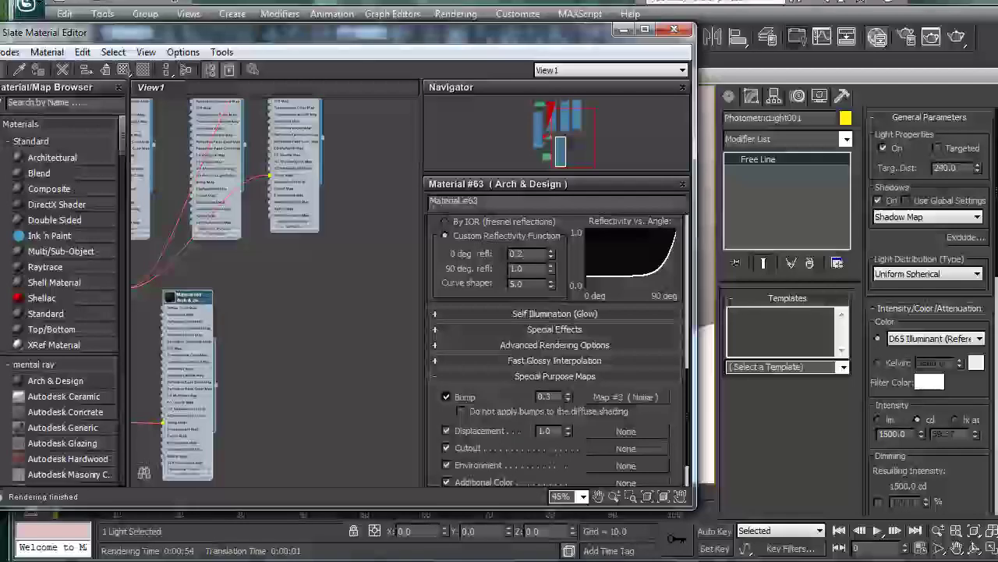
{"action": "double_click", "coordinate": [545, 396]}
{"action": "type", "text": "1"}
{"action": "key", "text": "Return"}
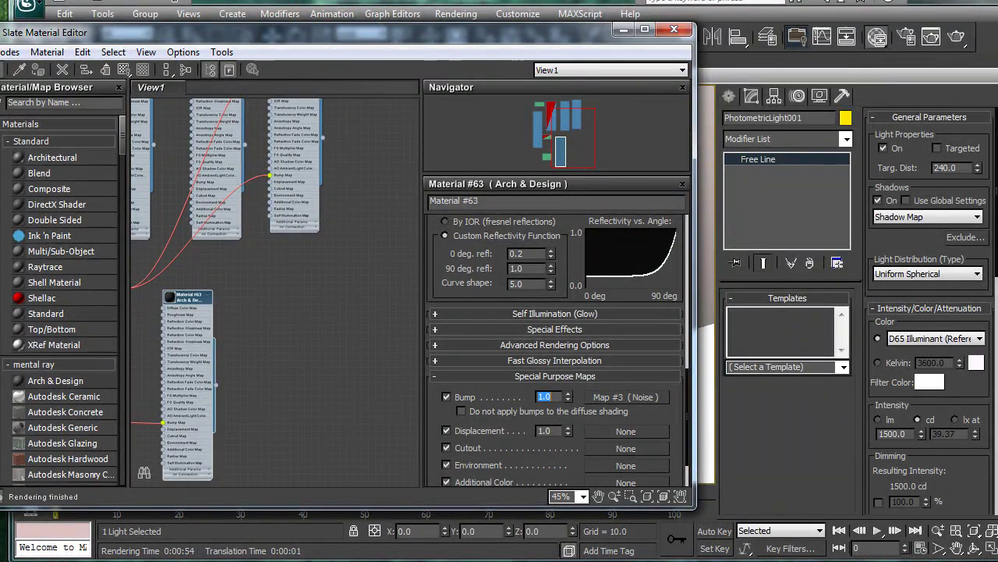
{"action": "left_click", "coordinate": [674, 29]}
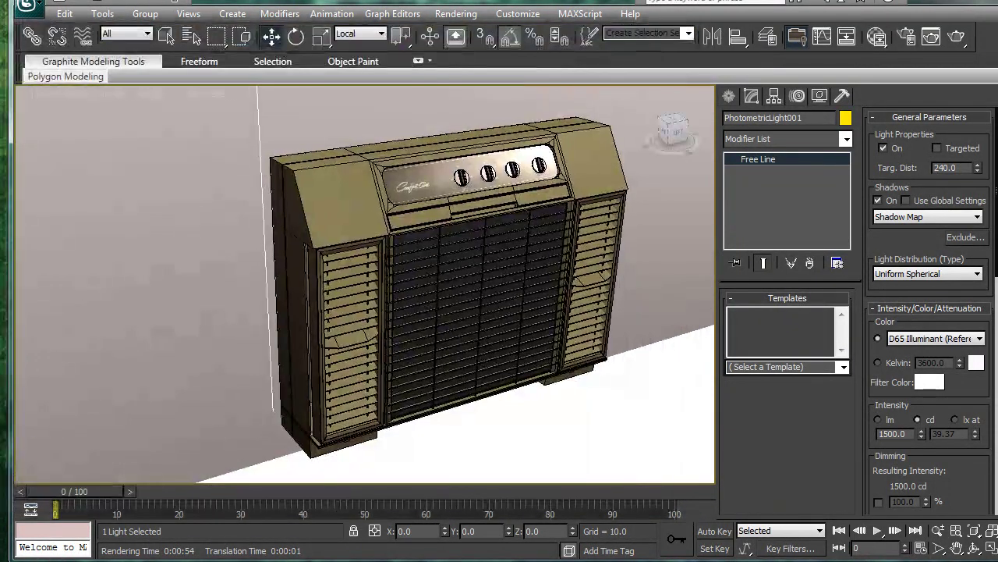
Step: Examine the air conditioner's dark louver backing and the light placement from several angles
{"action": "scroll", "coordinate": [436, 265], "scroll_direction": "down", "scroll_amount": 5}
{"action": "middle_click_drag", "start_coordinate": [390, 265], "coordinate": [521, 248], "text": "alt"}
{"action": "left_click_drag", "start_coordinate": [517, 121], "coordinate": [405, 216]}
{"action": "left_click_drag", "start_coordinate": [478, 151], "coordinate": [460, 150]}
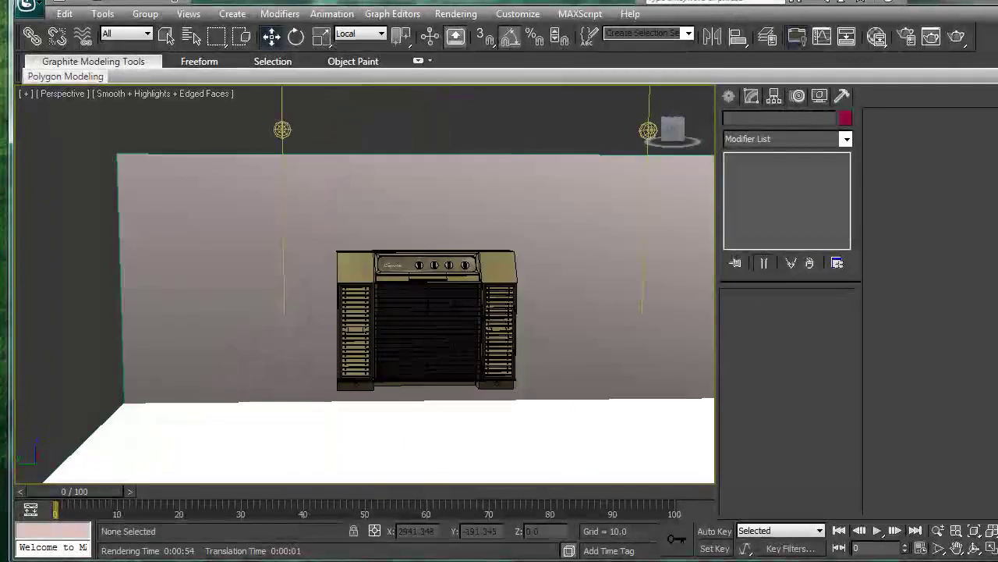
{"action": "scroll", "coordinate": [364, 284], "scroll_direction": "up", "scroll_amount": 3}
{"action": "middle_click_drag", "start_coordinate": [405, 164], "coordinate": [484, 207], "text": "alt"}
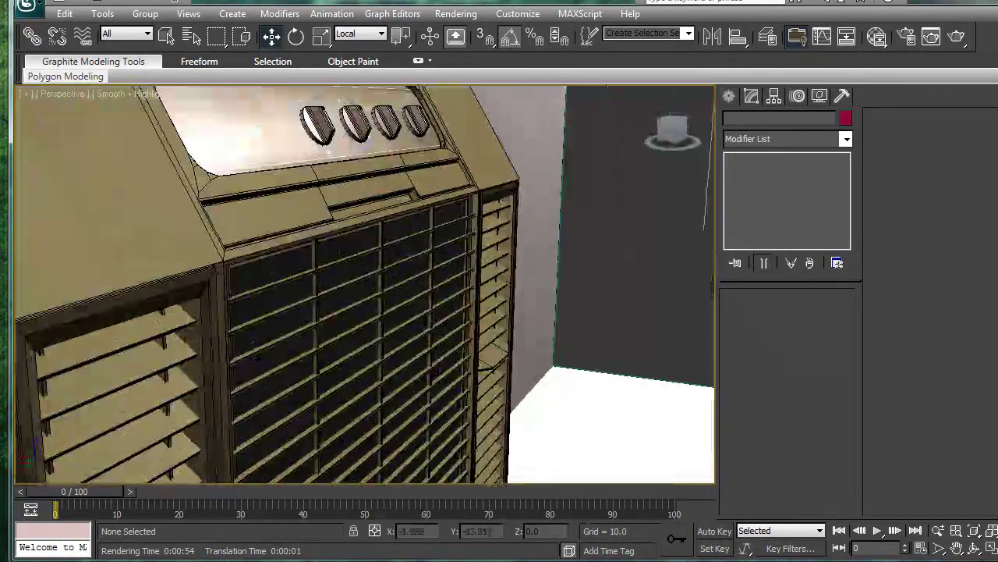
{"action": "scroll", "coordinate": [364, 285], "scroll_direction": "up", "scroll_amount": 3}
{"action": "scroll", "coordinate": [364, 285], "scroll_direction": "down", "scroll_amount": 3}
{"action": "middle_click_drag", "start_coordinate": [364, 285], "coordinate": [320, 285], "text": "alt"}
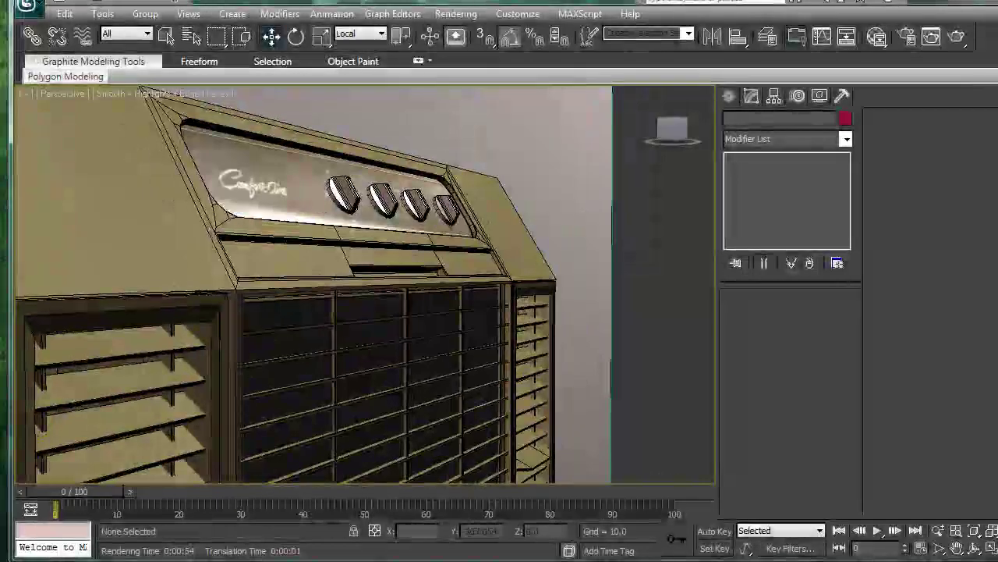
{"action": "scroll", "coordinate": [364, 285], "scroll_direction": "down", "scroll_amount": 4}
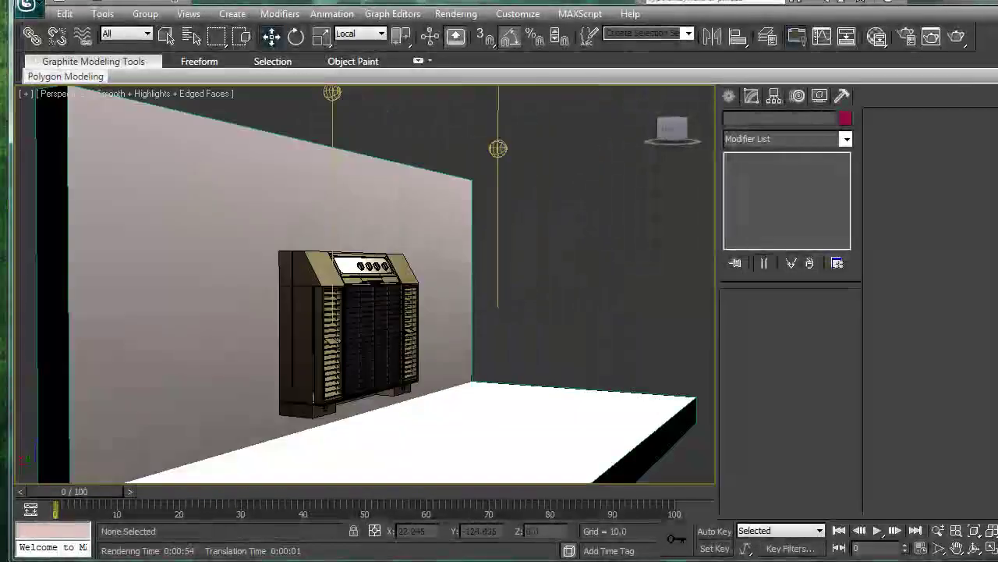
Step: Set the render's Soft Shadows Precision to 2X - High Quality and its Image Precision to High: Min 1, Max 16
{"action": "middle_click_drag", "start_coordinate": [364, 285], "coordinate": [364, 227], "text": "alt"}
{"action": "scroll", "coordinate": [364, 285], "scroll_direction": "up", "scroll_amount": 4}
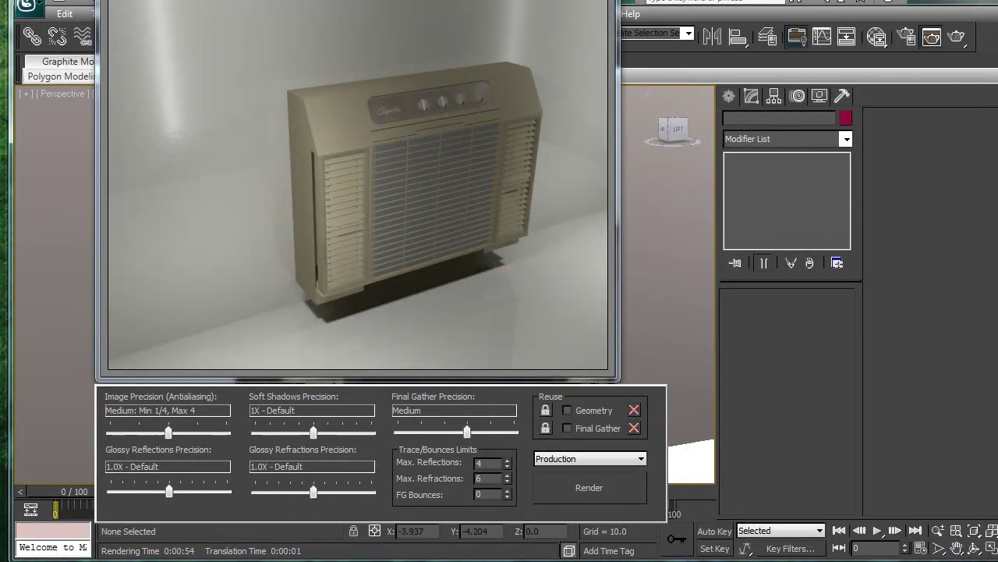
{"action": "mouse_move", "coordinate": [313, 432]}
{"action": "left_mouse_down"}
{"action": "mouse_move", "coordinate": [344, 432]}
{"action": "mouse_move", "coordinate": [327, 432]}
{"action": "left_mouse_up"}
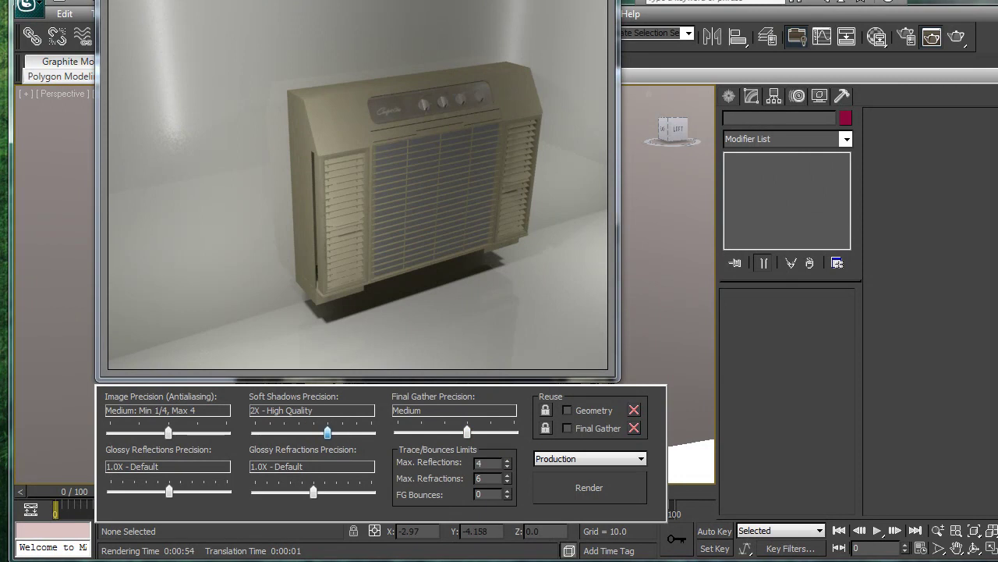
{"action": "left_click_drag", "start_coordinate": [168, 432], "coordinate": [198, 432]}
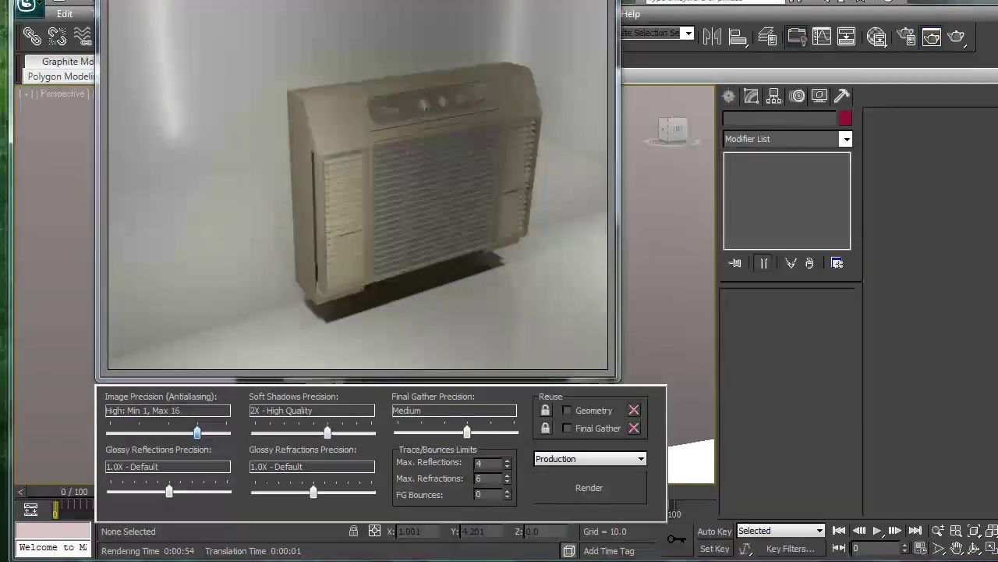
Step: Save the scene and render the air conditioner in Production mode
{"action": "key", "text": "ctrl+s"}
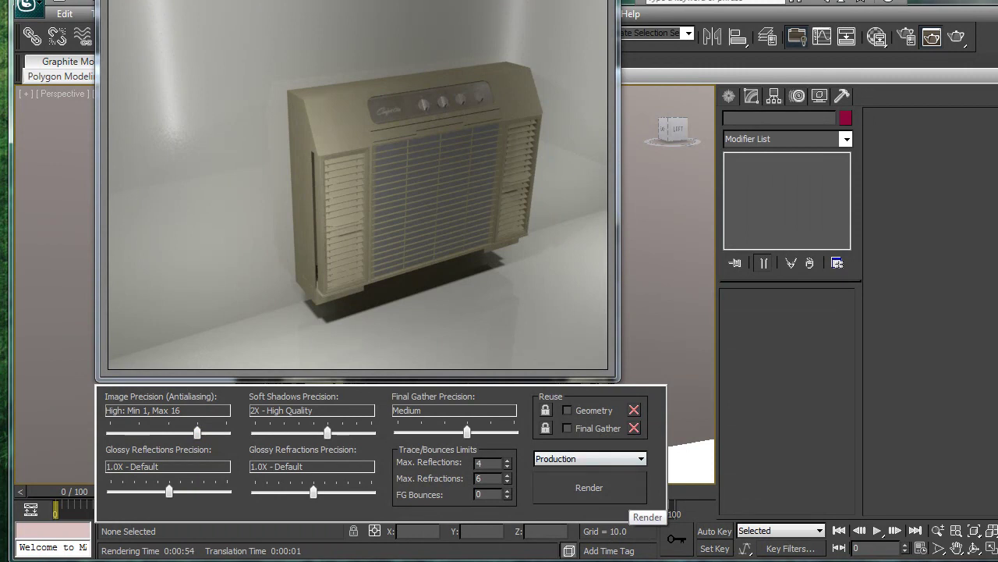
{"action": "left_click", "coordinate": [627, 497]}
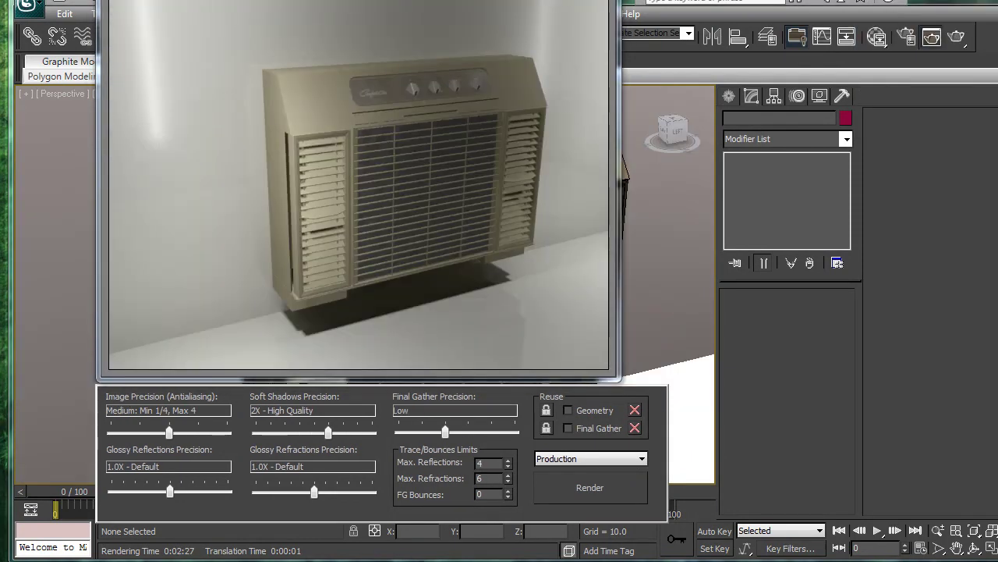
Step: Open the Bump amount of Arch & Design Material #63 for editing in the Slate Material Editor, and return to the rendered frame
{"action": "left_click", "coordinate": [671, 207]}
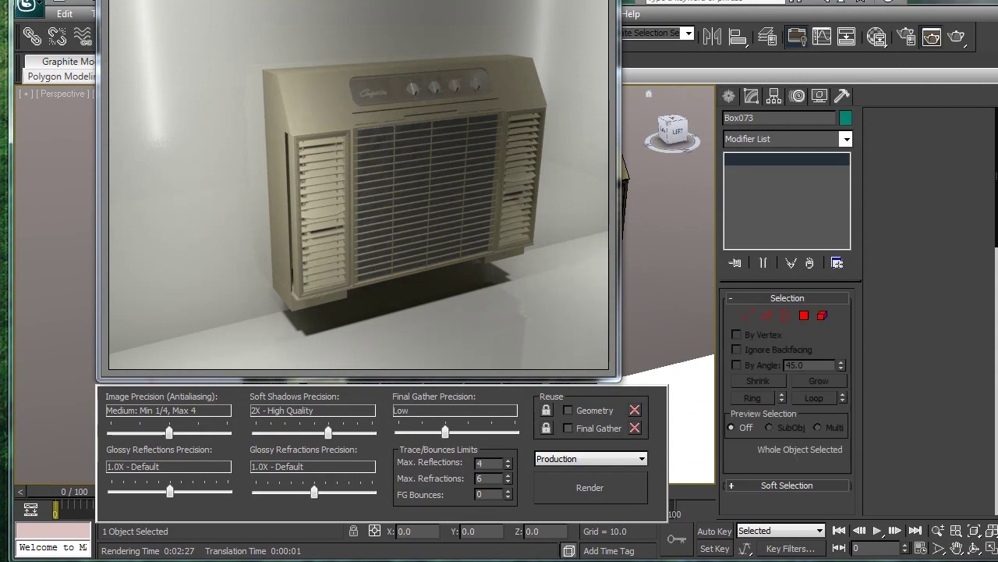
{"action": "left_click", "coordinate": [605, 2]}
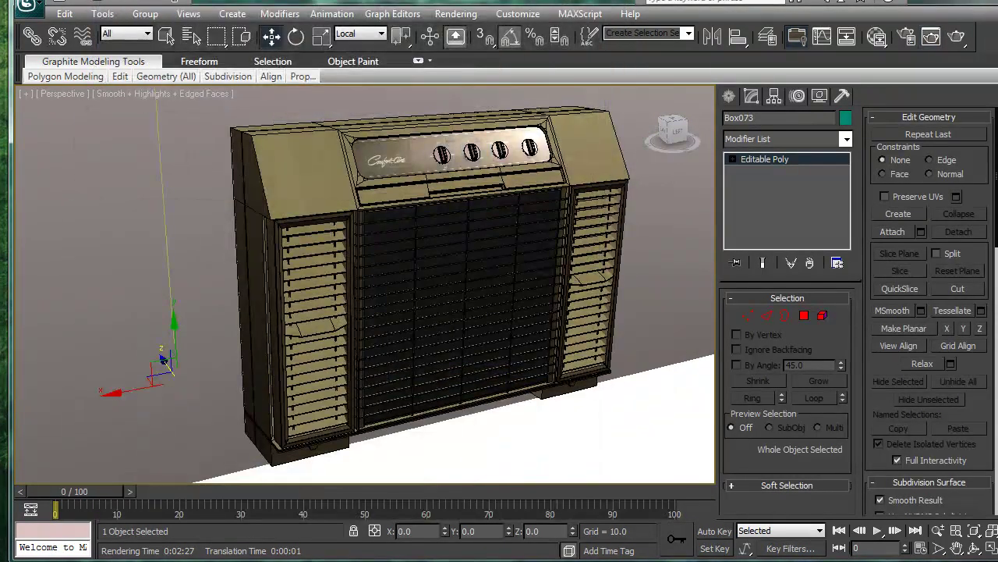
{"action": "key", "text": "m"}
{"action": "key", "text": "m"}
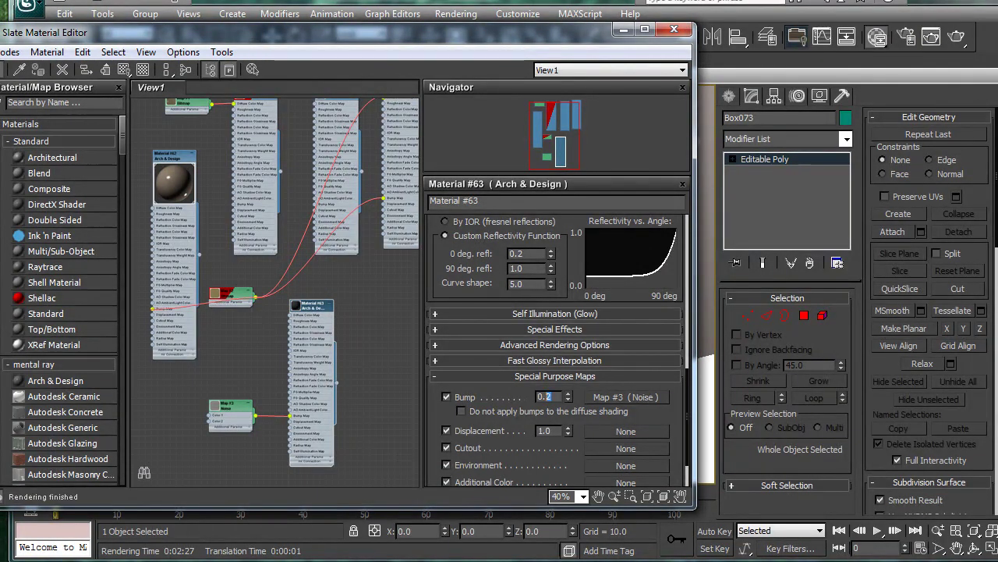
{"action": "left_click_drag", "start_coordinate": [547, 397], "coordinate": [536, 397]}
{"action": "left_click", "coordinate": [378, 335]}
{"action": "left_click", "coordinate": [623, 29]}
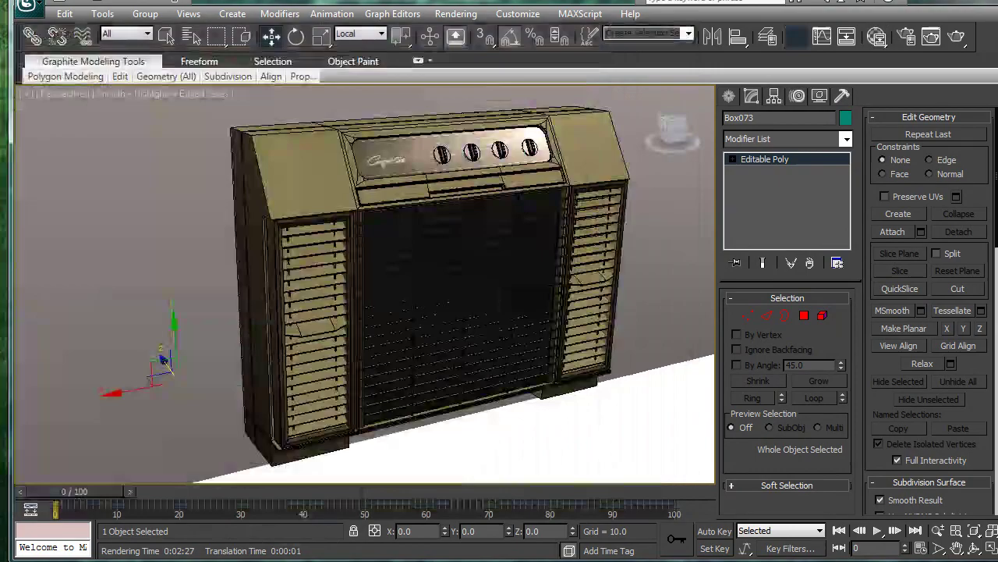
{"action": "left_click", "coordinate": [931, 37]}
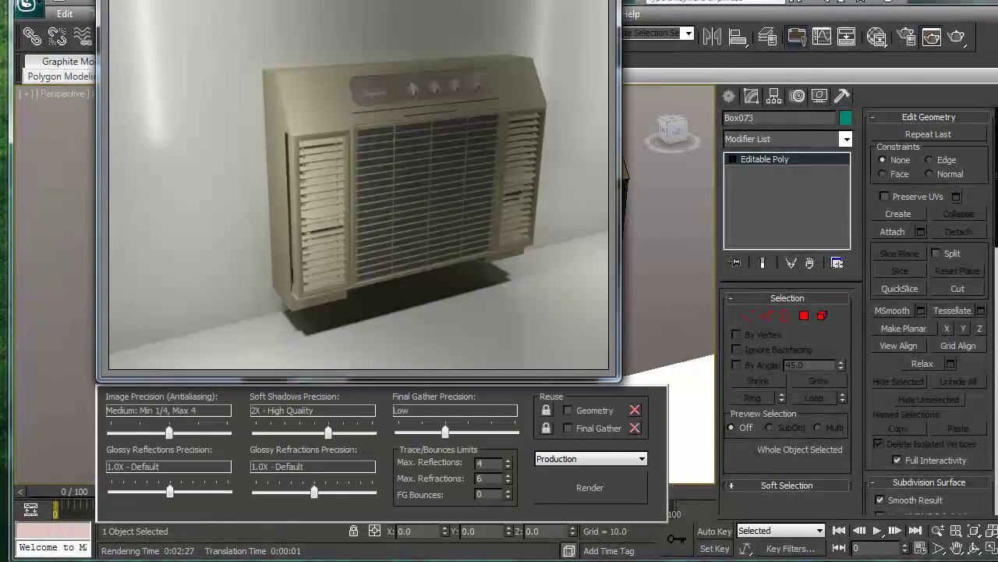